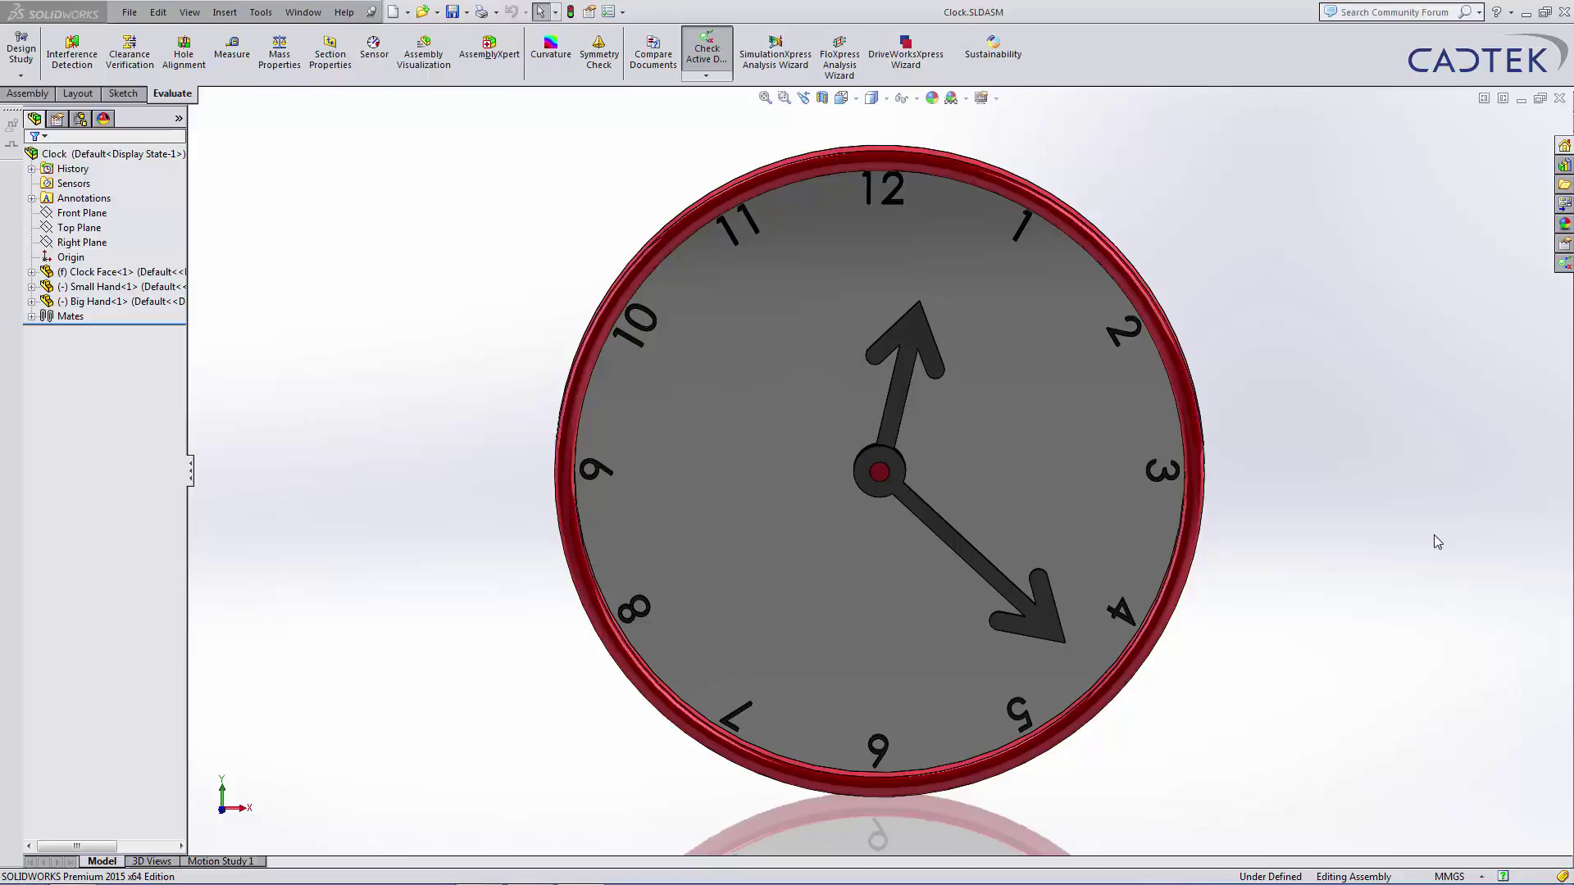
Step: Rotate the small hand to about 2 o'clock and the big hand to point at 12
{"action": "left_click", "coordinate": [691, 427]}
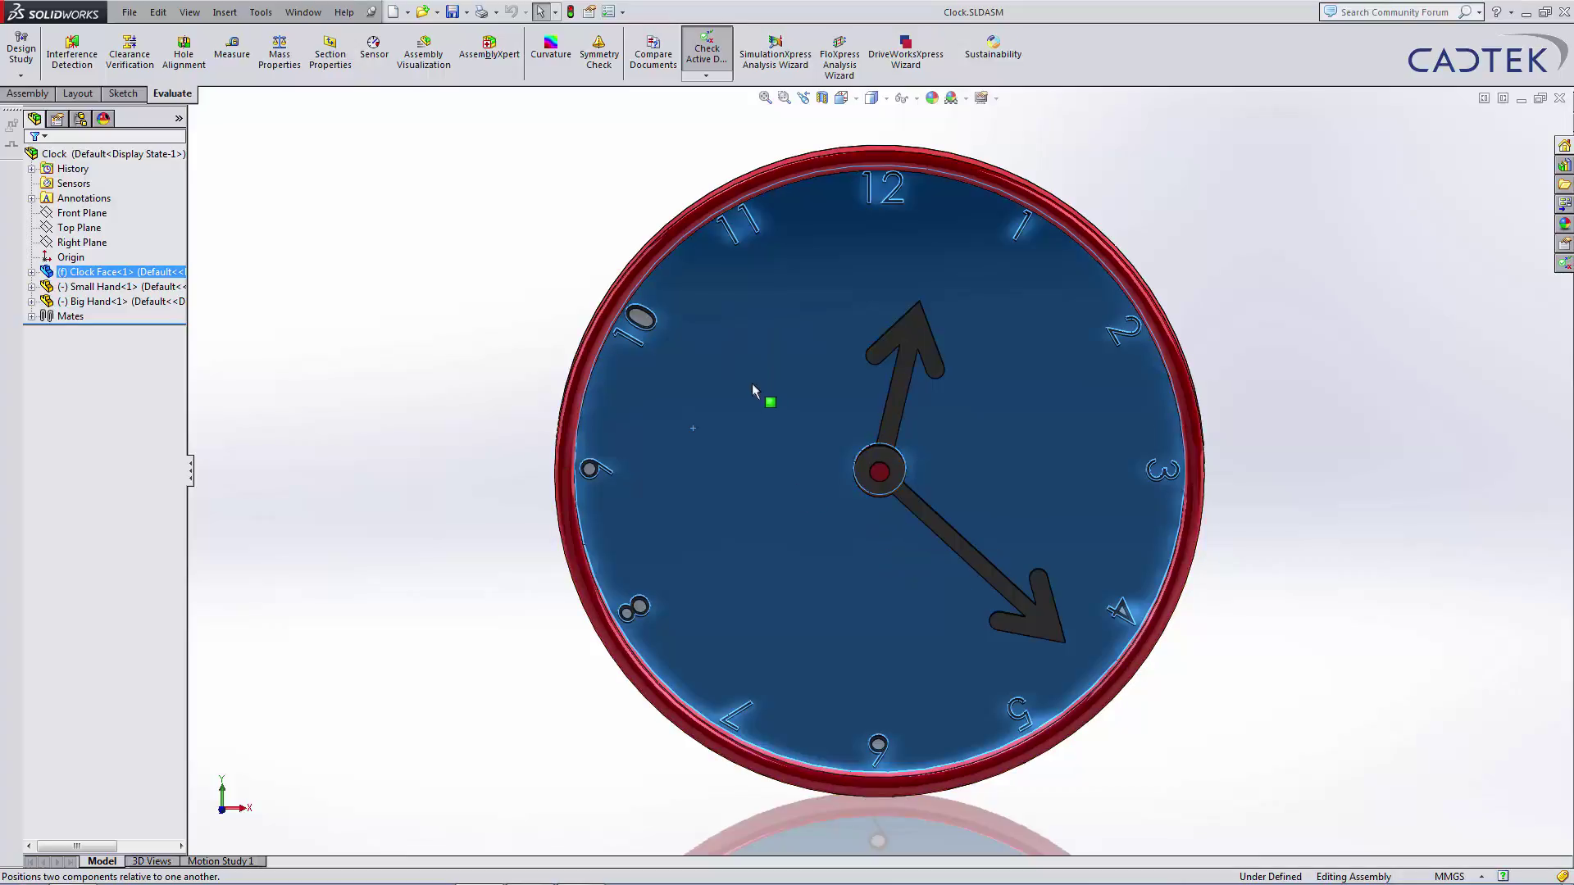
{"action": "left_click_drag", "start_coordinate": [900, 377], "coordinate": [996, 414]}
{"action": "left_click_drag", "start_coordinate": [1034, 633], "coordinate": [901, 278]}
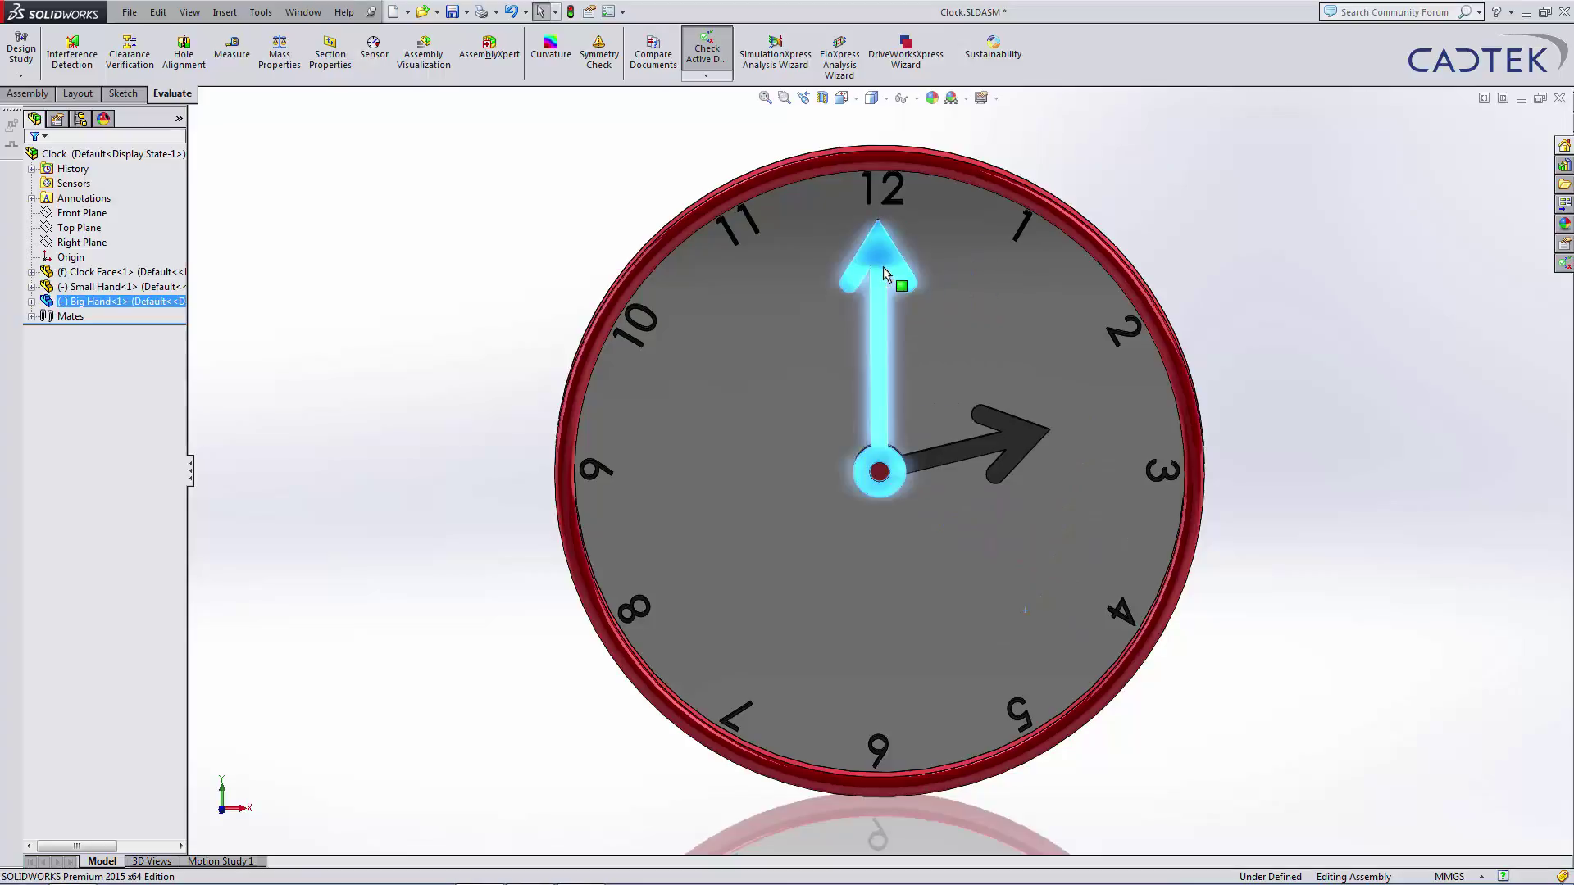
{"action": "left_click", "coordinate": [1347, 377]}
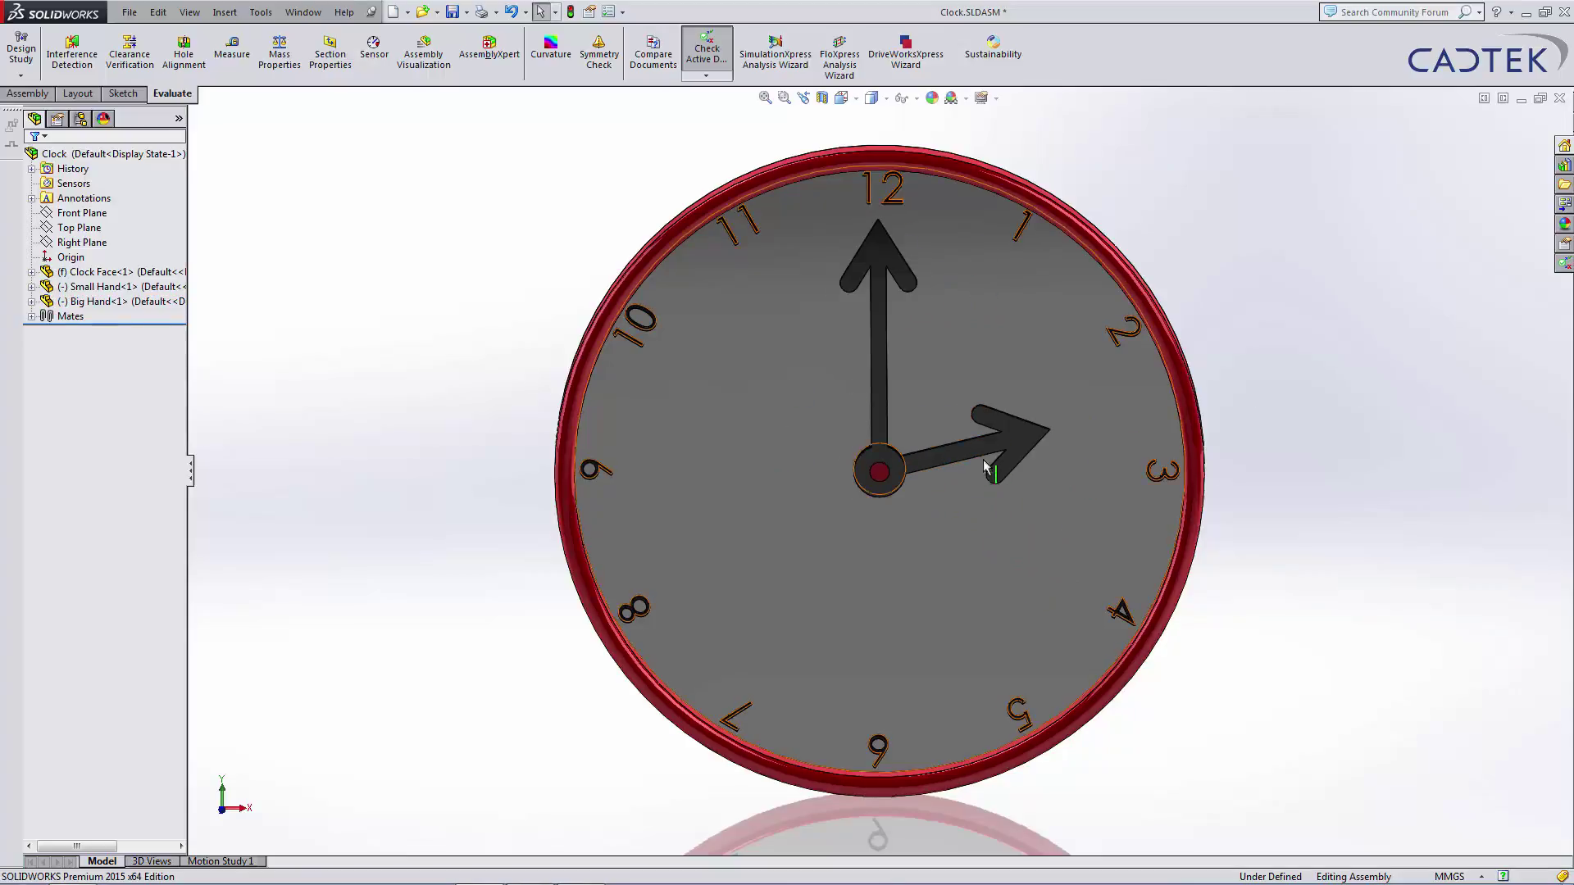
{"action": "left_click", "coordinate": [907, 269]}
{"action": "left_click_drag", "start_coordinate": [907, 269], "coordinate": [885, 266]}
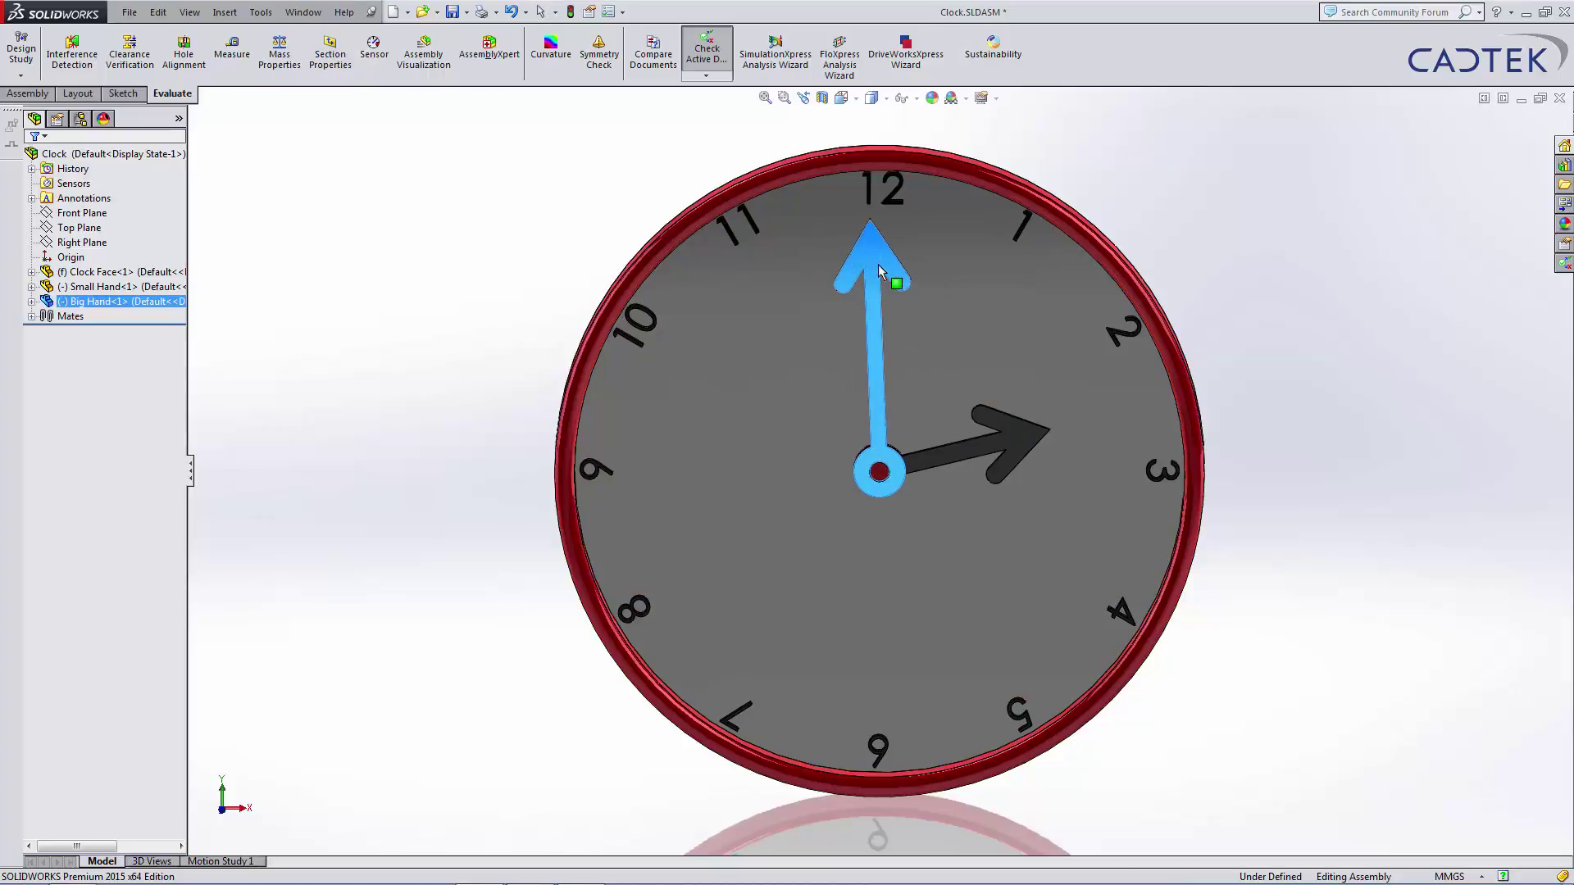
{"action": "left_click", "coordinate": [533, 383]}
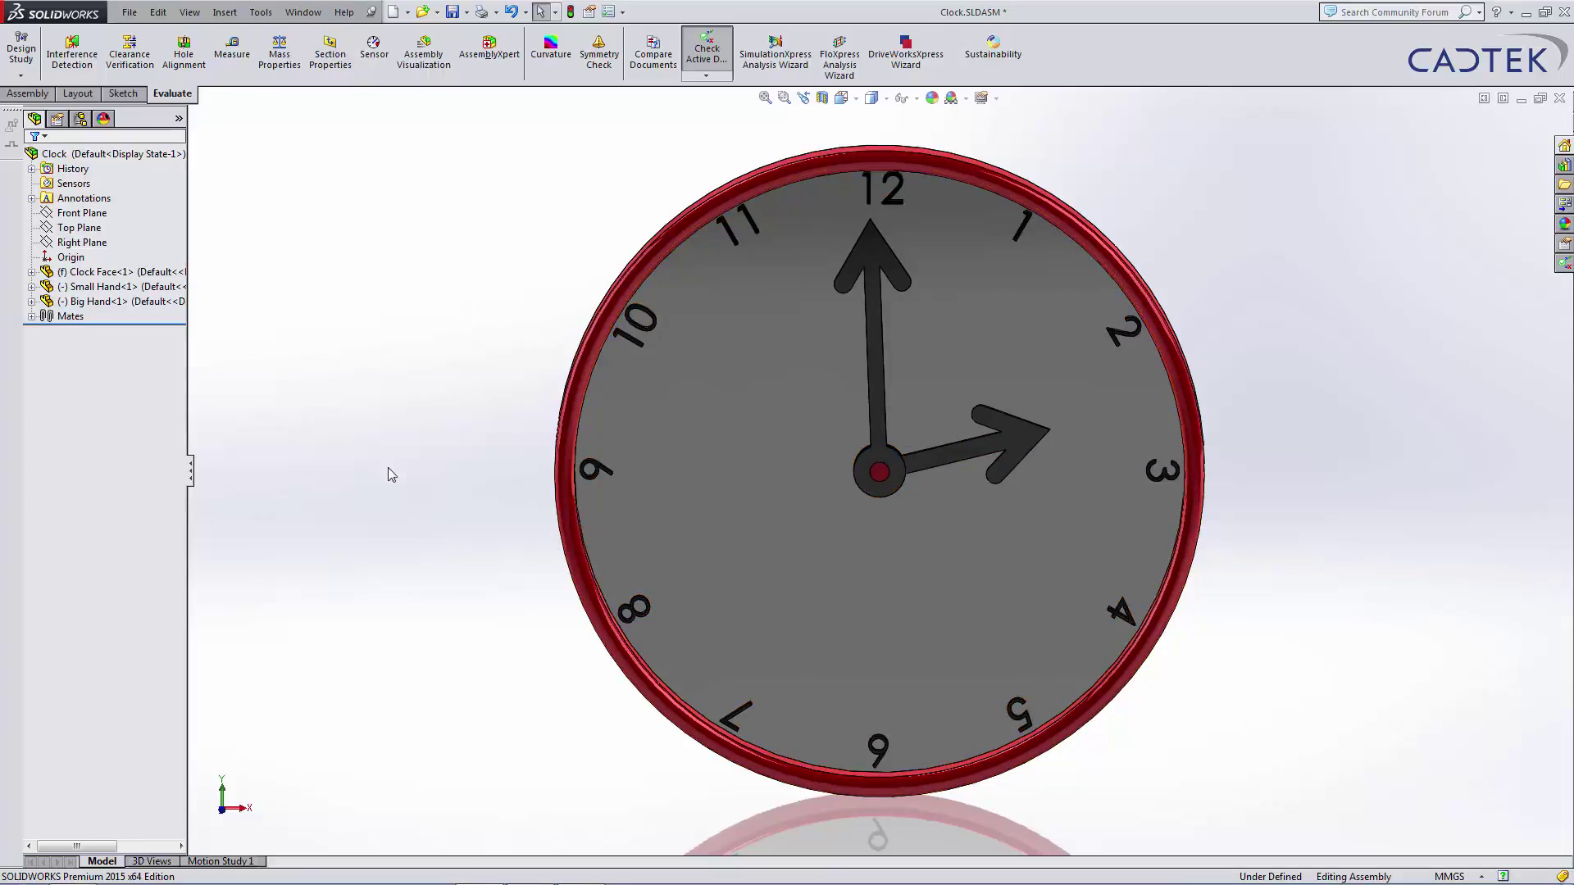
Step: Unsuppress the Angle1 and Angle2 mates so both clock hands lock in place
{"action": "left_click", "coordinate": [32, 316]}
{"action": "left_click", "coordinate": [103, 391]}
{"action": "left_click", "coordinate": [102, 405], "text": "ctrl"}
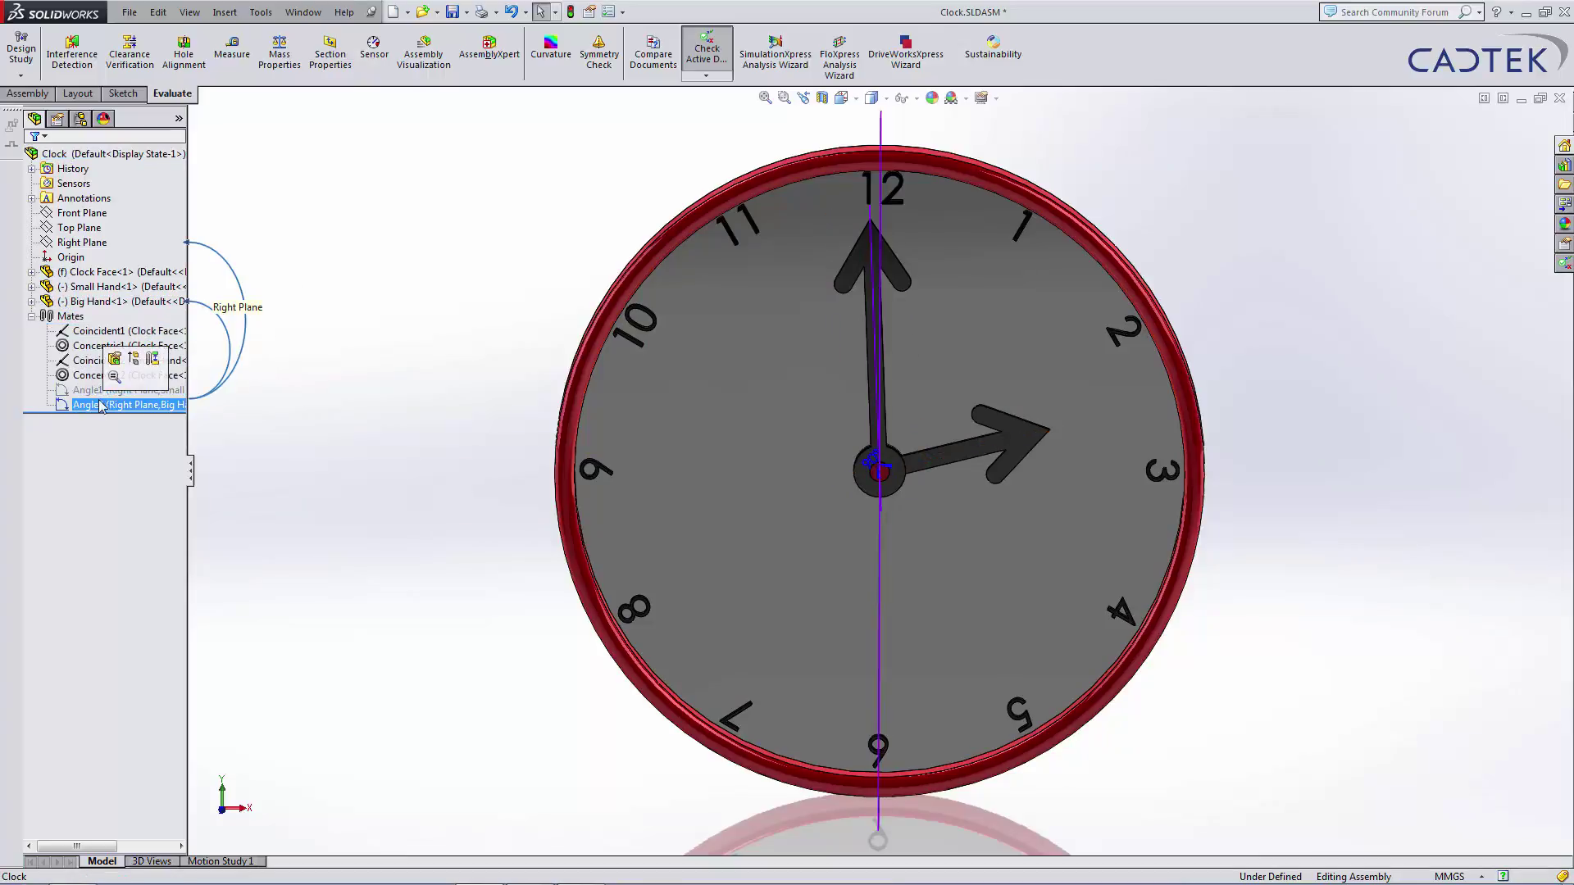
{"action": "left_click", "coordinate": [85, 406]}
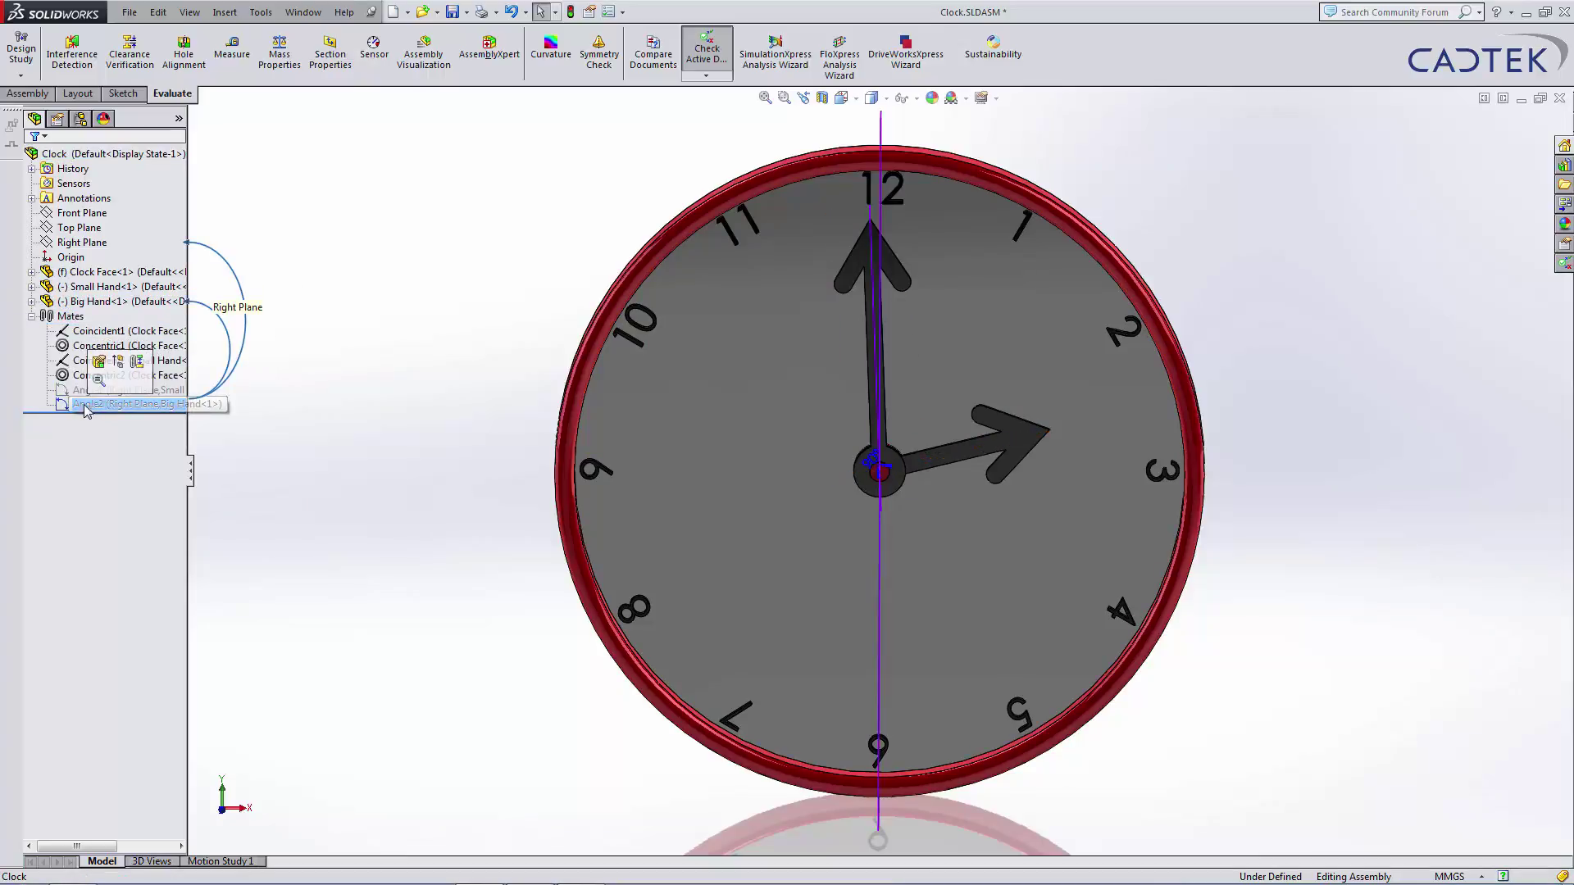
{"action": "left_click", "coordinate": [85, 406]}
{"action": "left_click", "coordinate": [103, 391]}
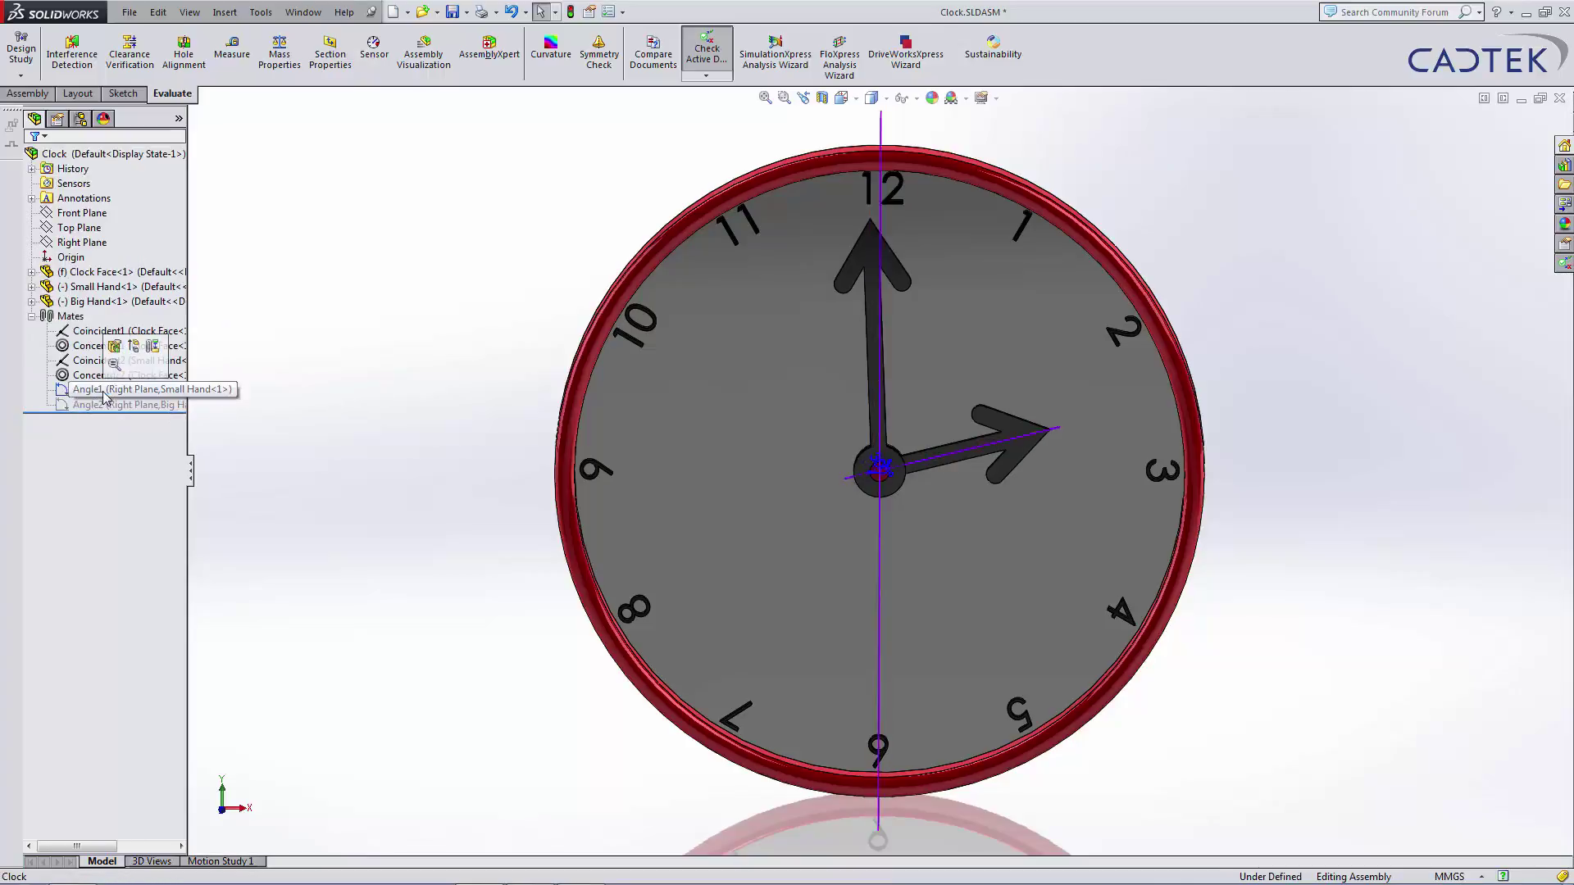
{"action": "left_click", "coordinate": [115, 405], "text": "ctrl"}
{"action": "left_click", "coordinate": [123, 357]}
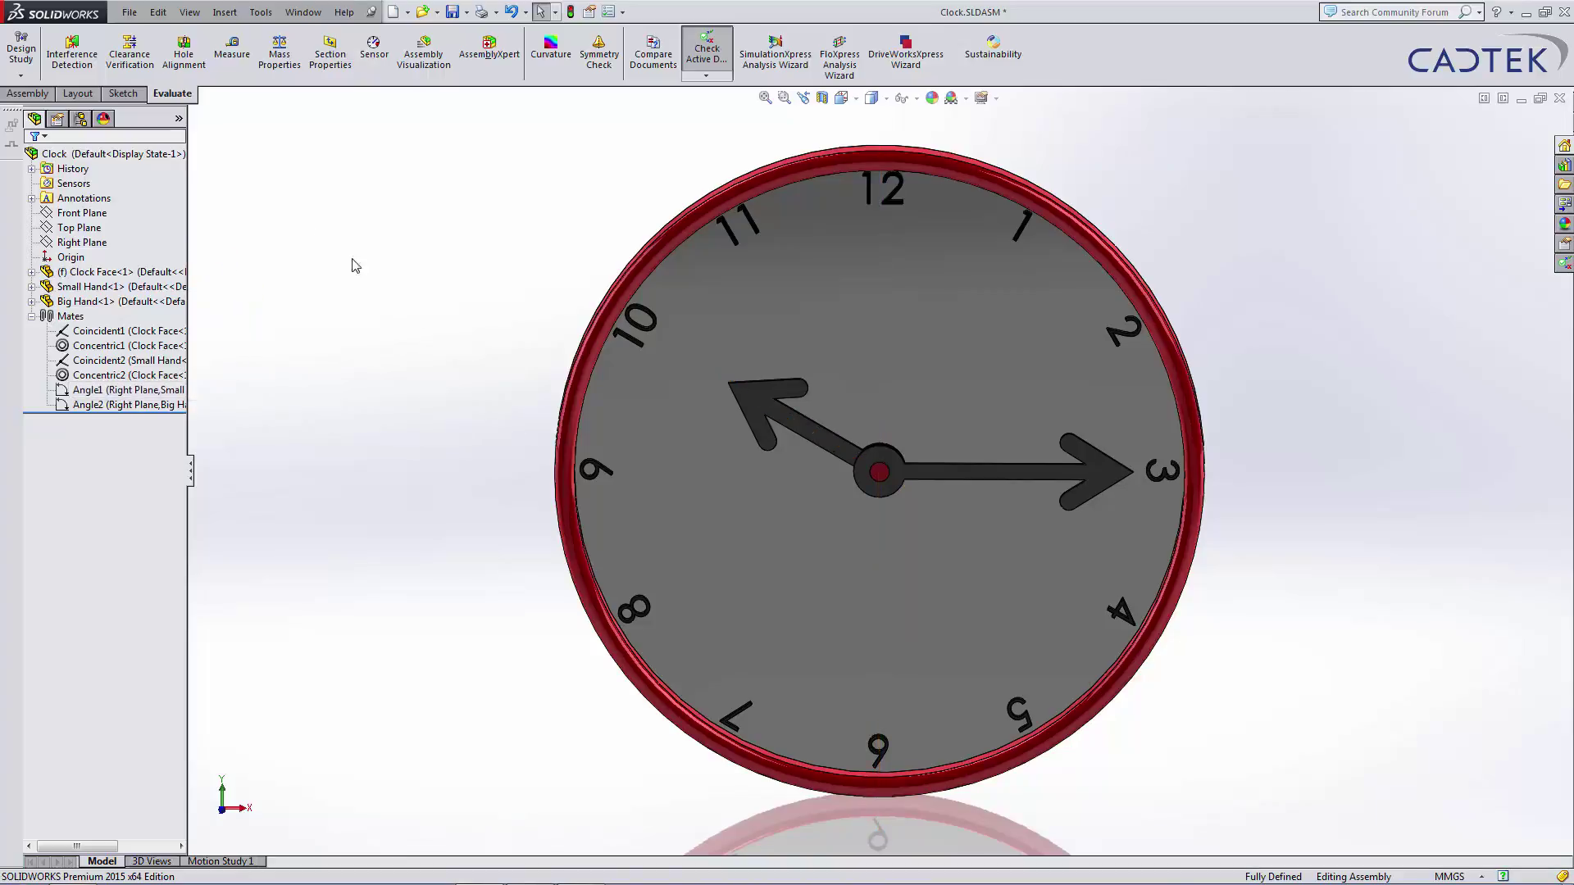
Step: In the Equations editor, add global variable 'Increment min' = 360/60
{"action": "left_click", "coordinate": [262, 12]}
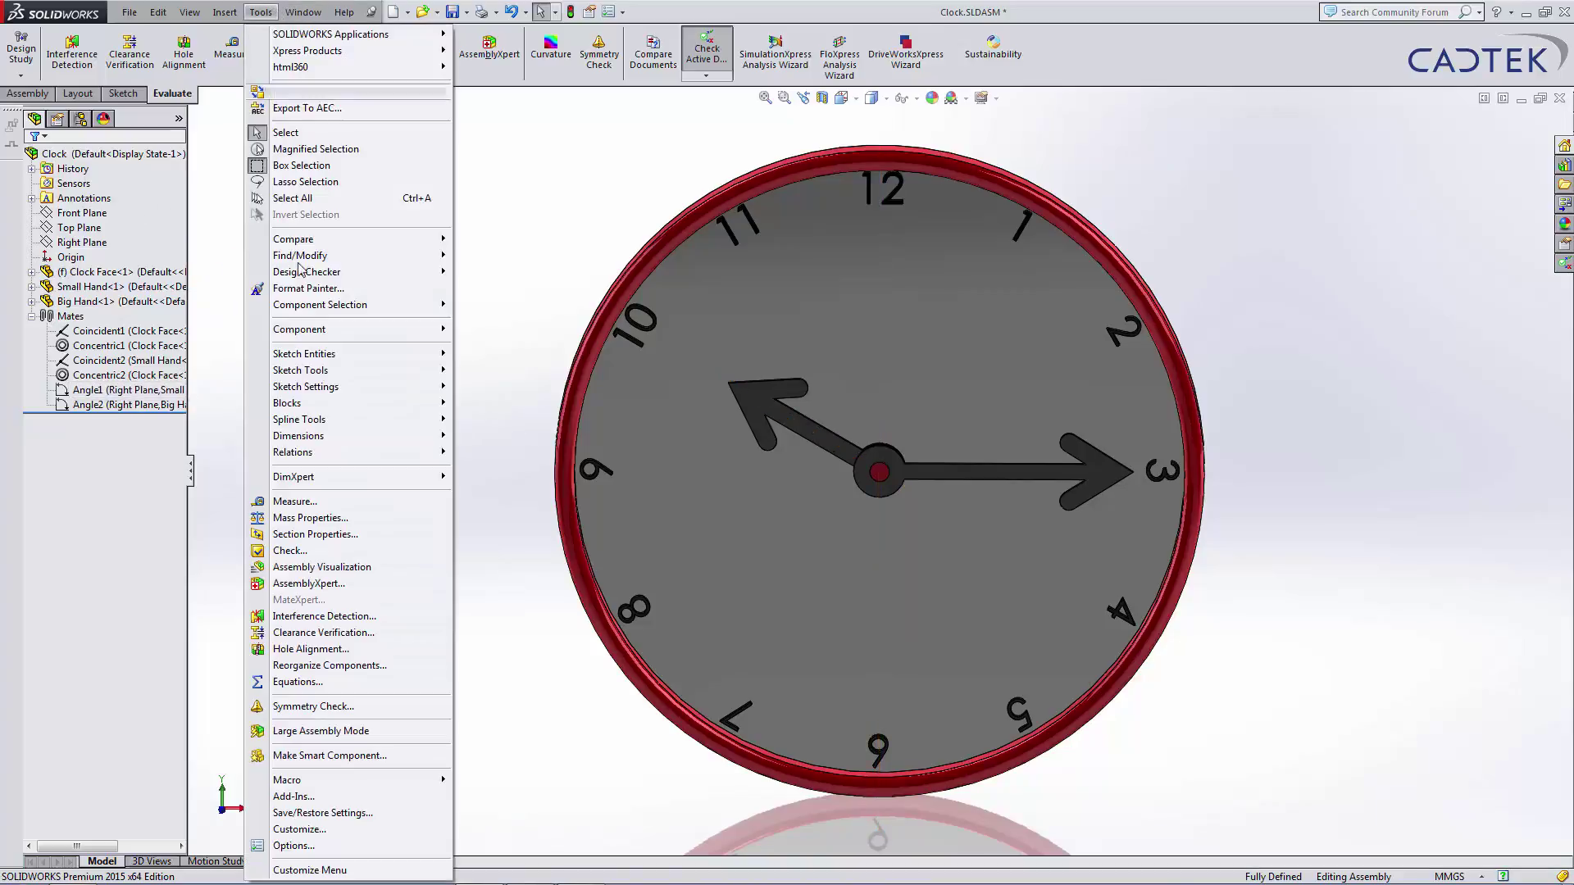
{"action": "left_click", "coordinate": [307, 682]}
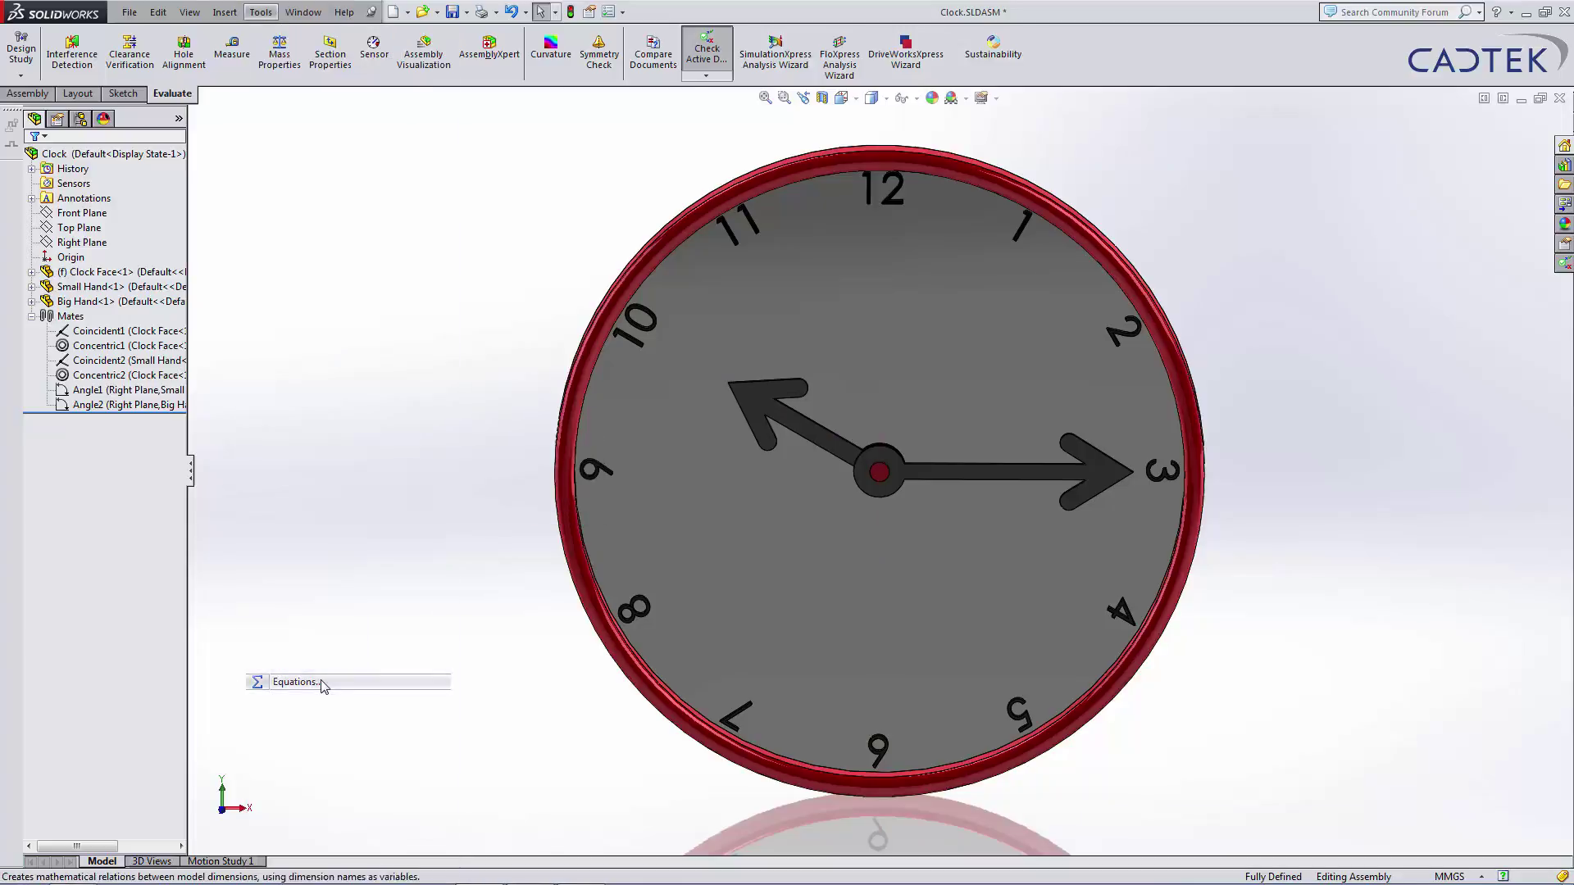
{"action": "left_click", "coordinate": [414, 261]}
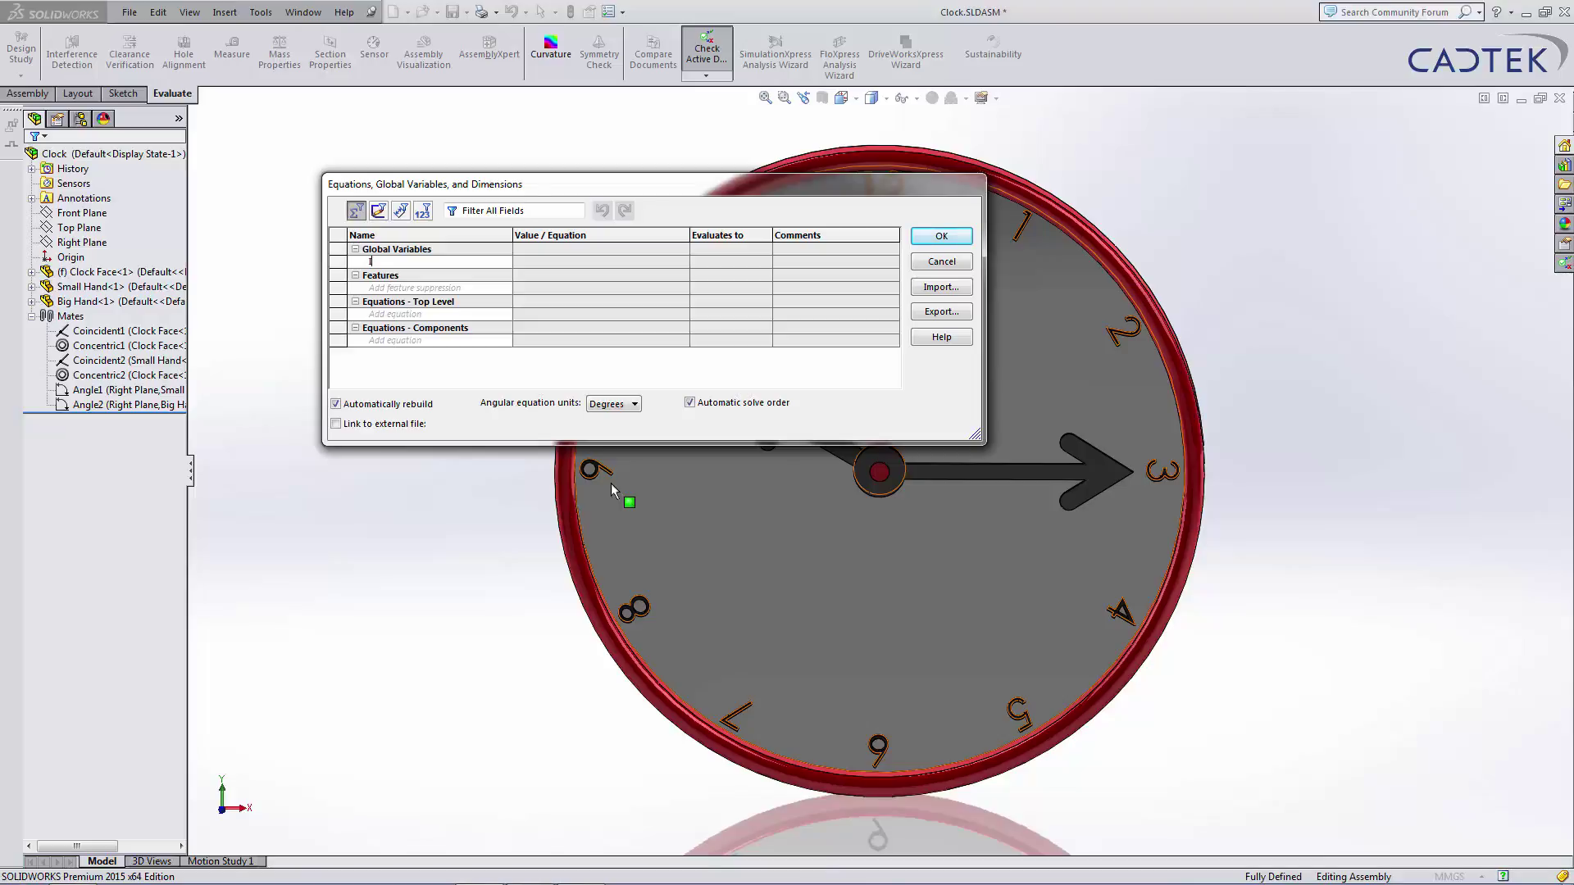
{"action": "key", "text": "Tab"}
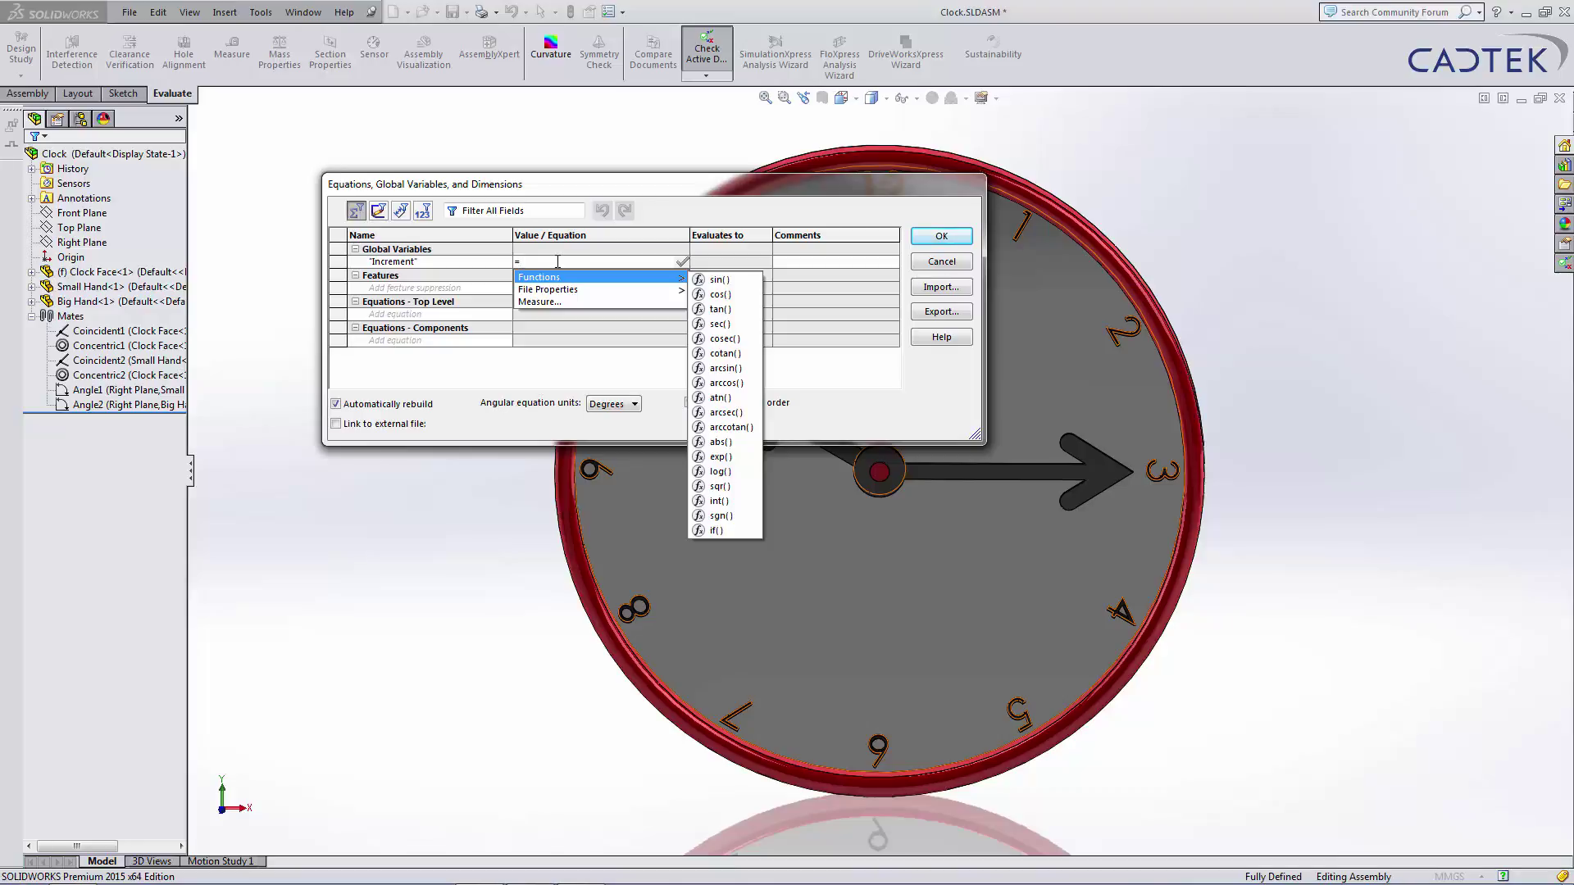
{"action": "type", "text": "360/60"}
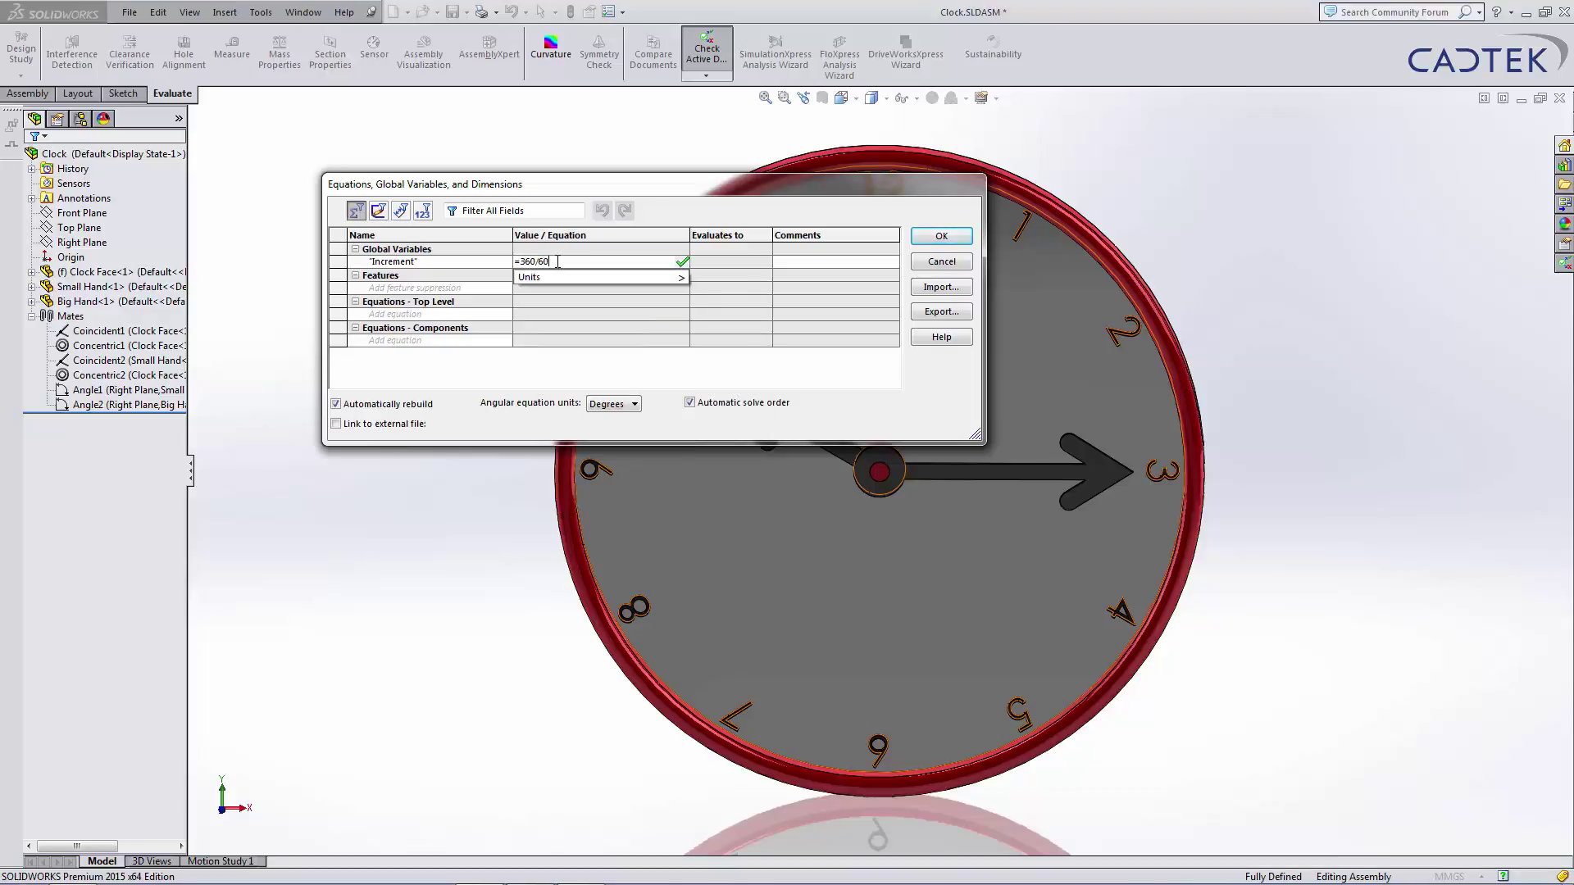
{"action": "key", "text": "Return"}
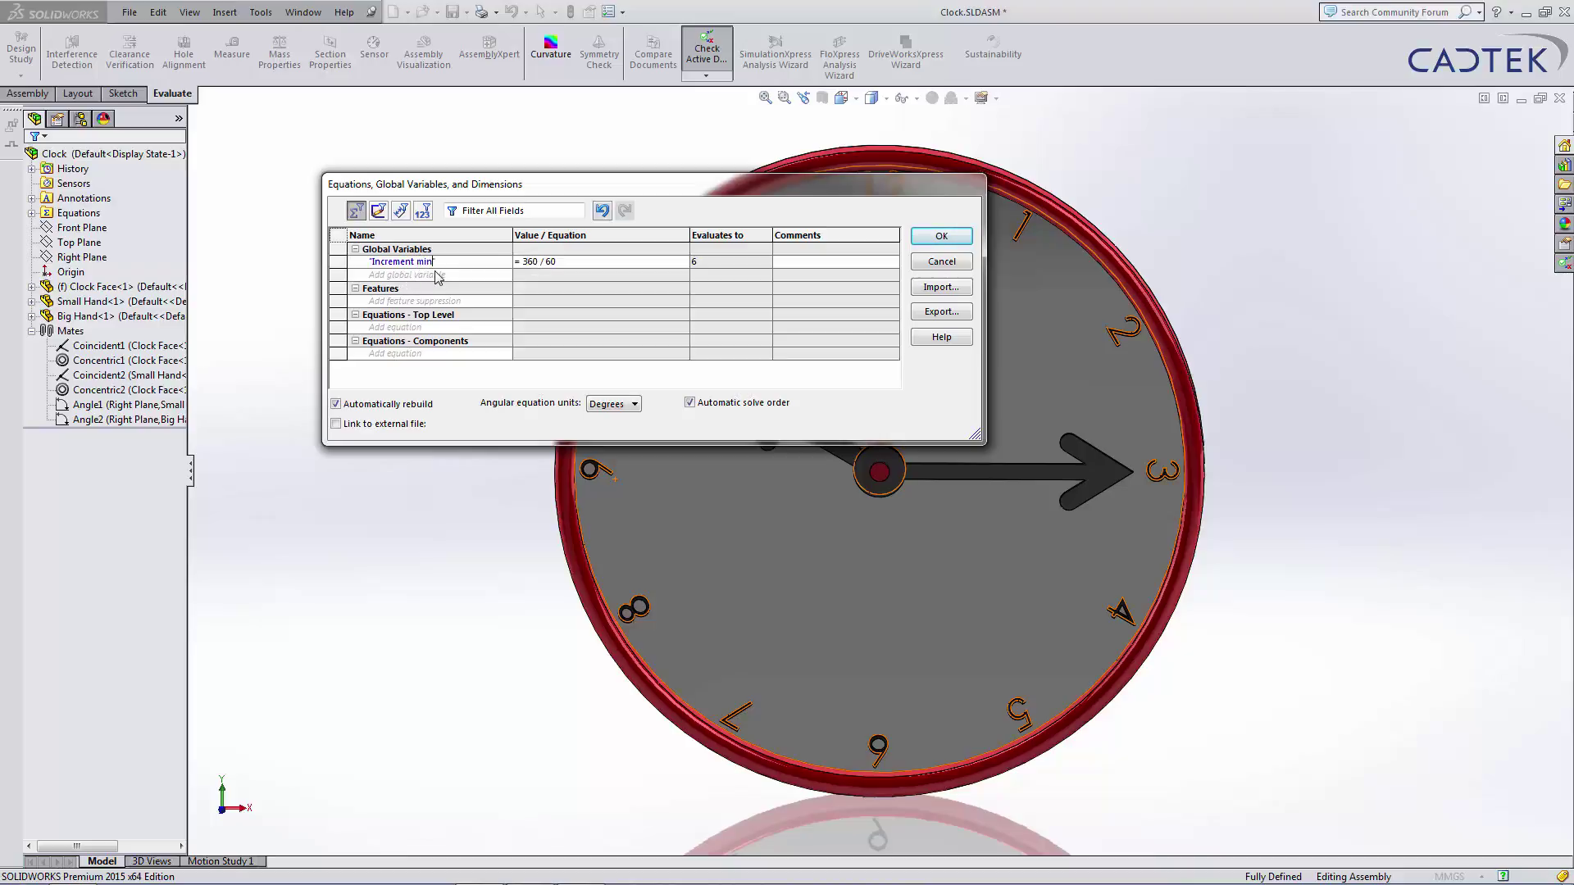
{"action": "key", "text": "Return"}
Step: Add global variable 'Increment hour' = 360 / 12
{"action": "left_click", "coordinate": [554, 283]}
{"action": "type", "text": "Increment hour"}
{"action": "key", "text": "Tab"}
{"action": "type", "text": "= "}
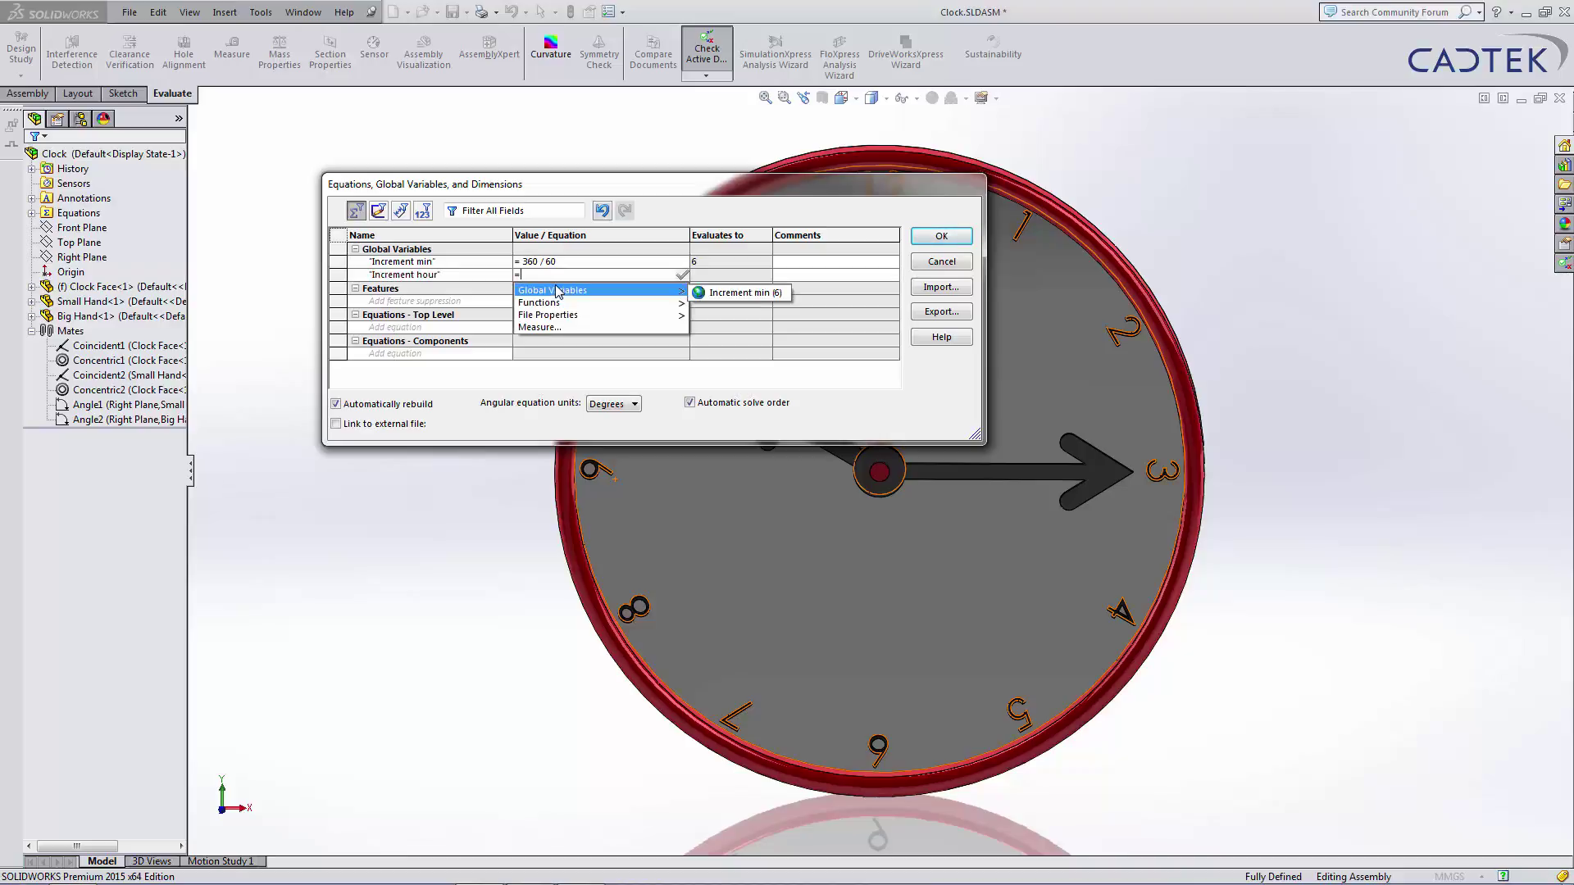
{"action": "type", "text": "360 / 12"}
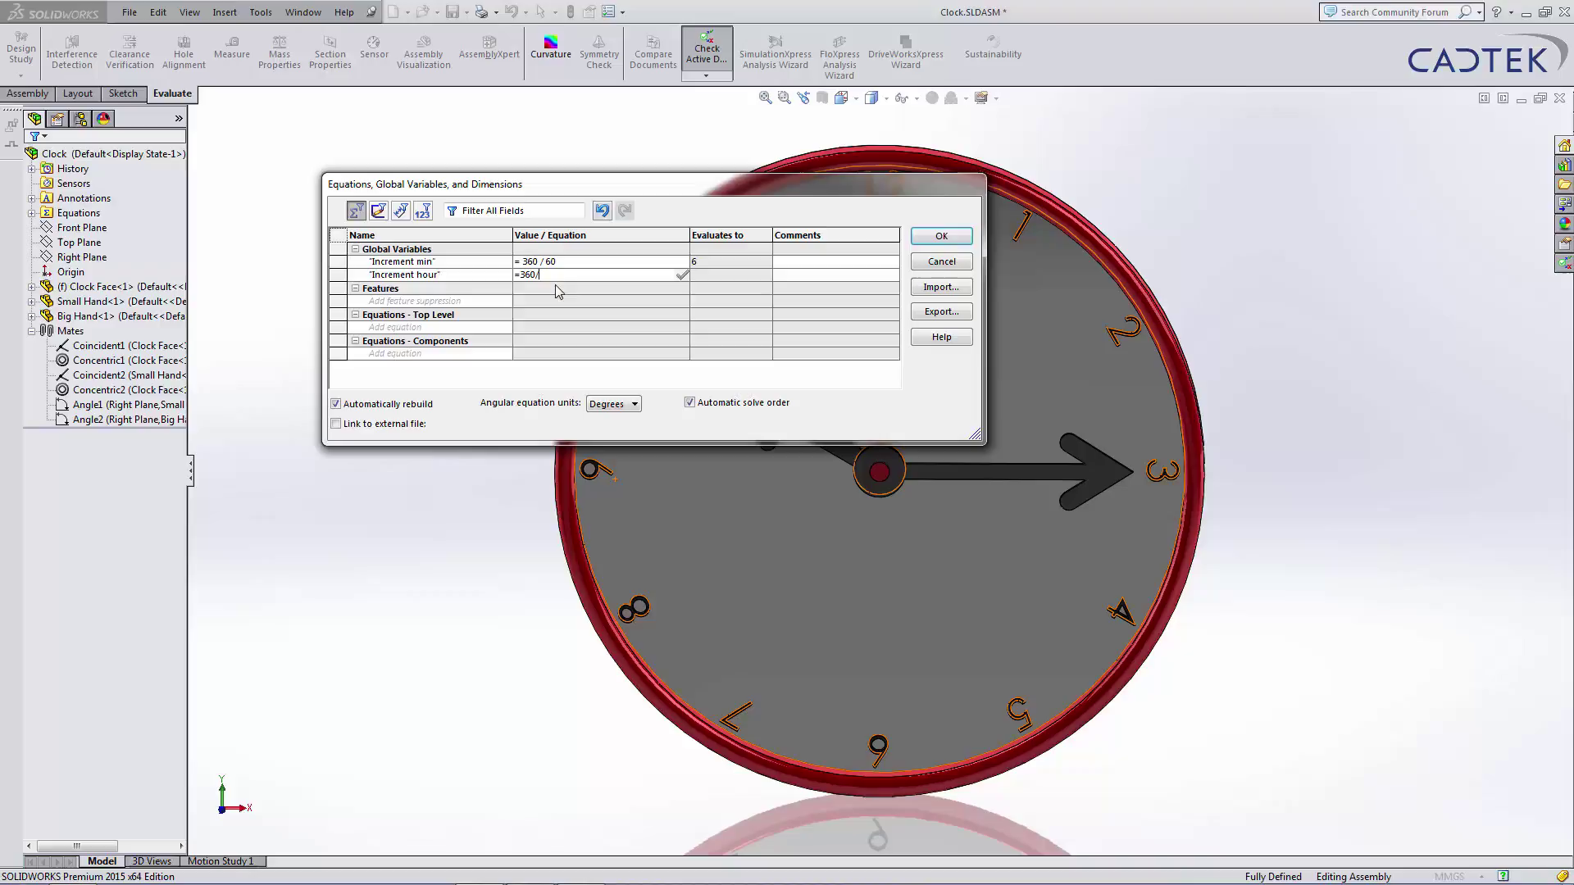
{"action": "key", "text": "Return"}
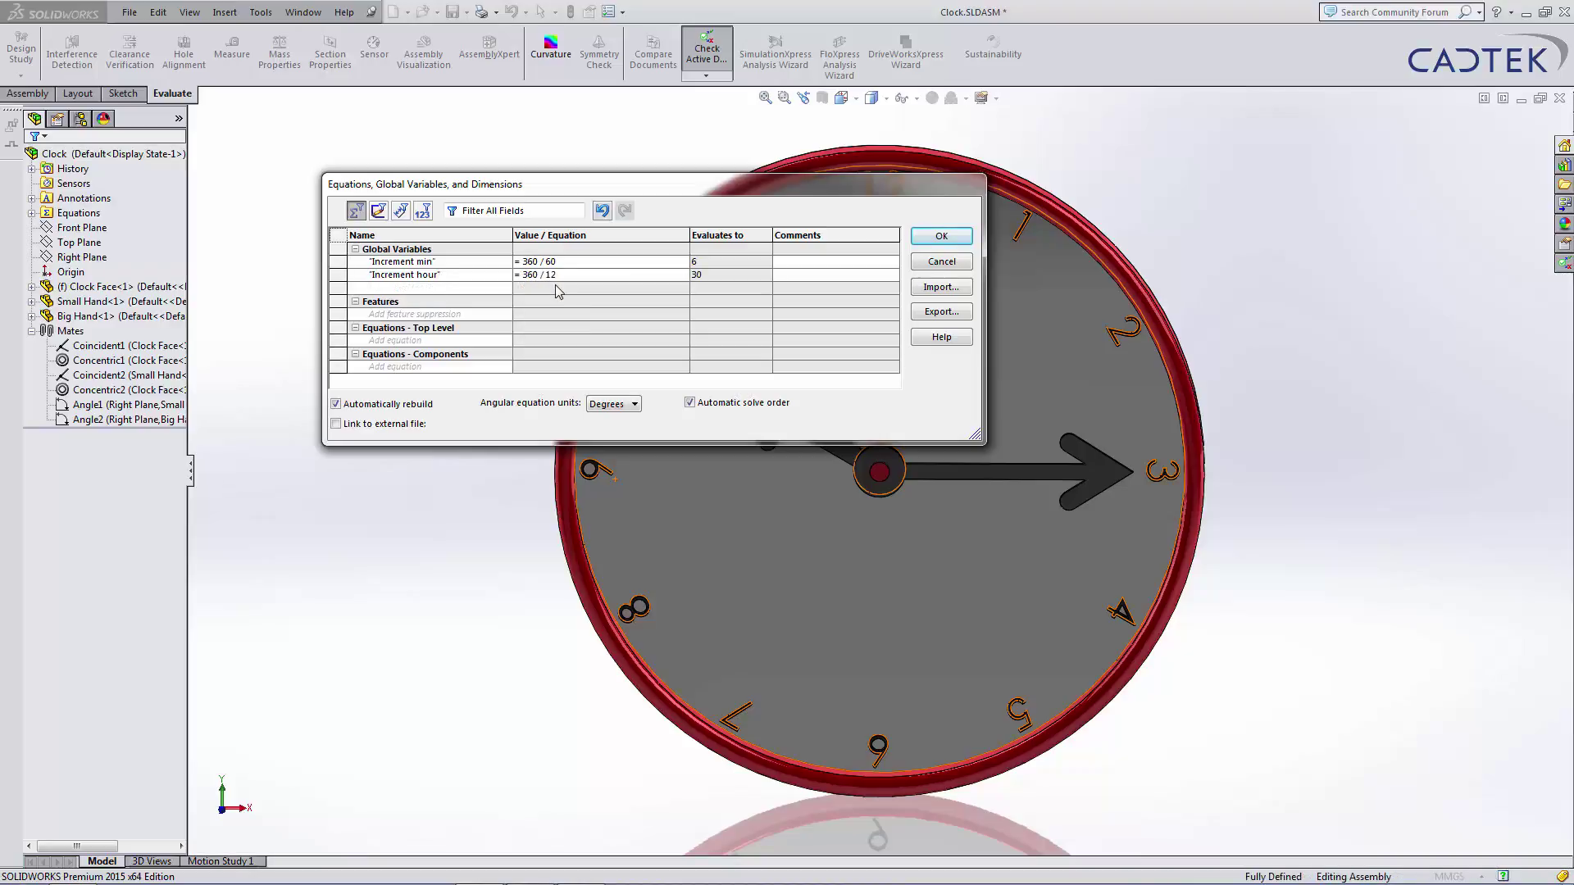
Step: Add two more global variables with values 11 and 25
{"action": "type", "text": "Time Min"}
{"action": "key", "text": "Tab"}
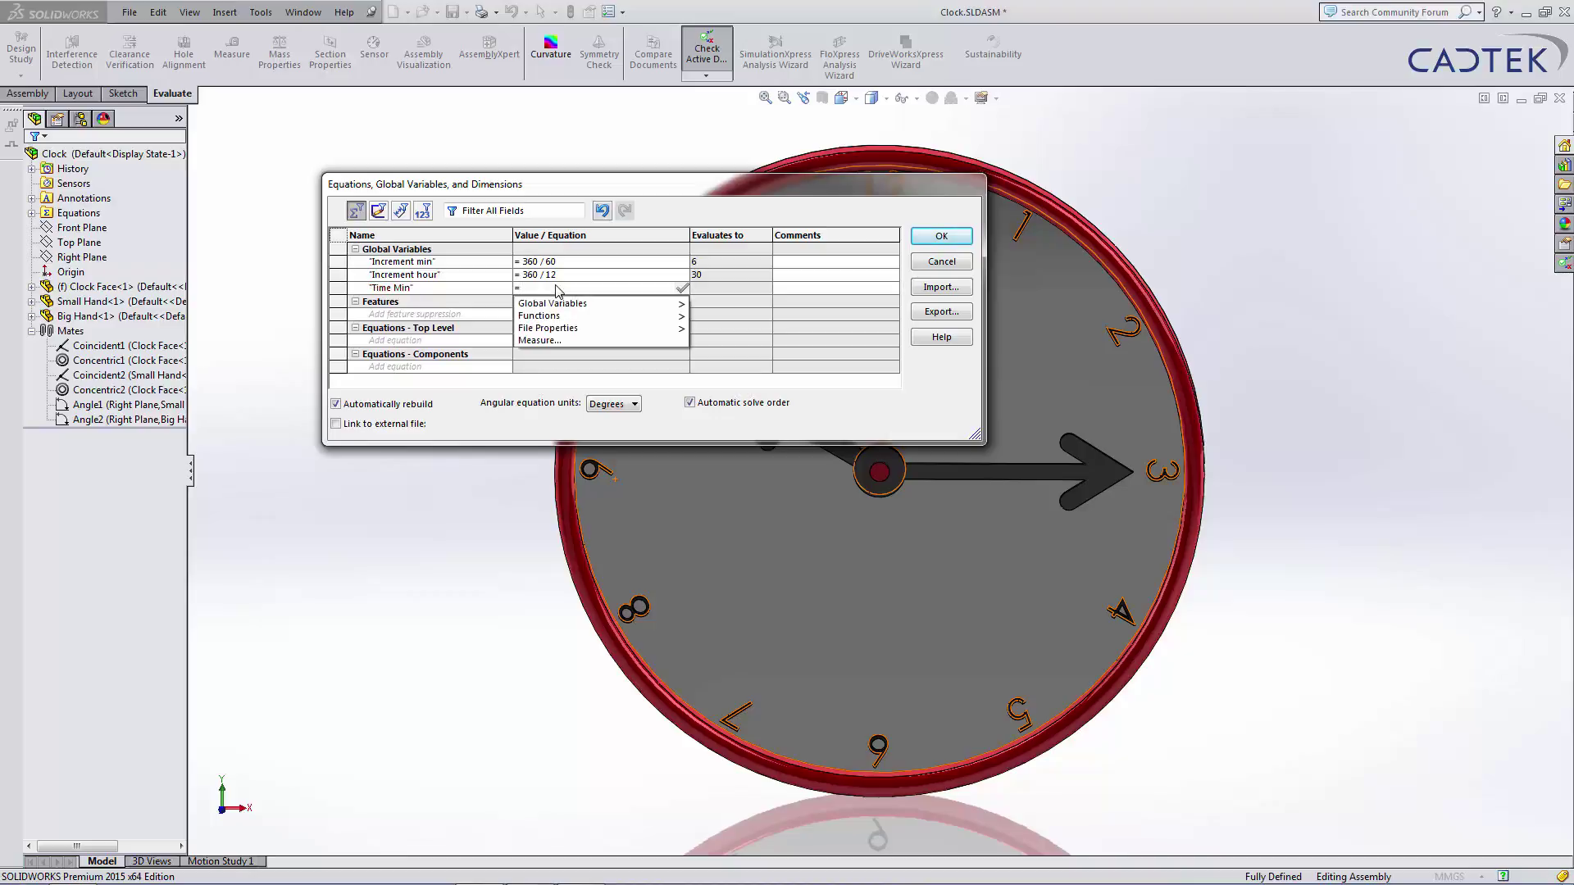
{"action": "type", "text": "11"}
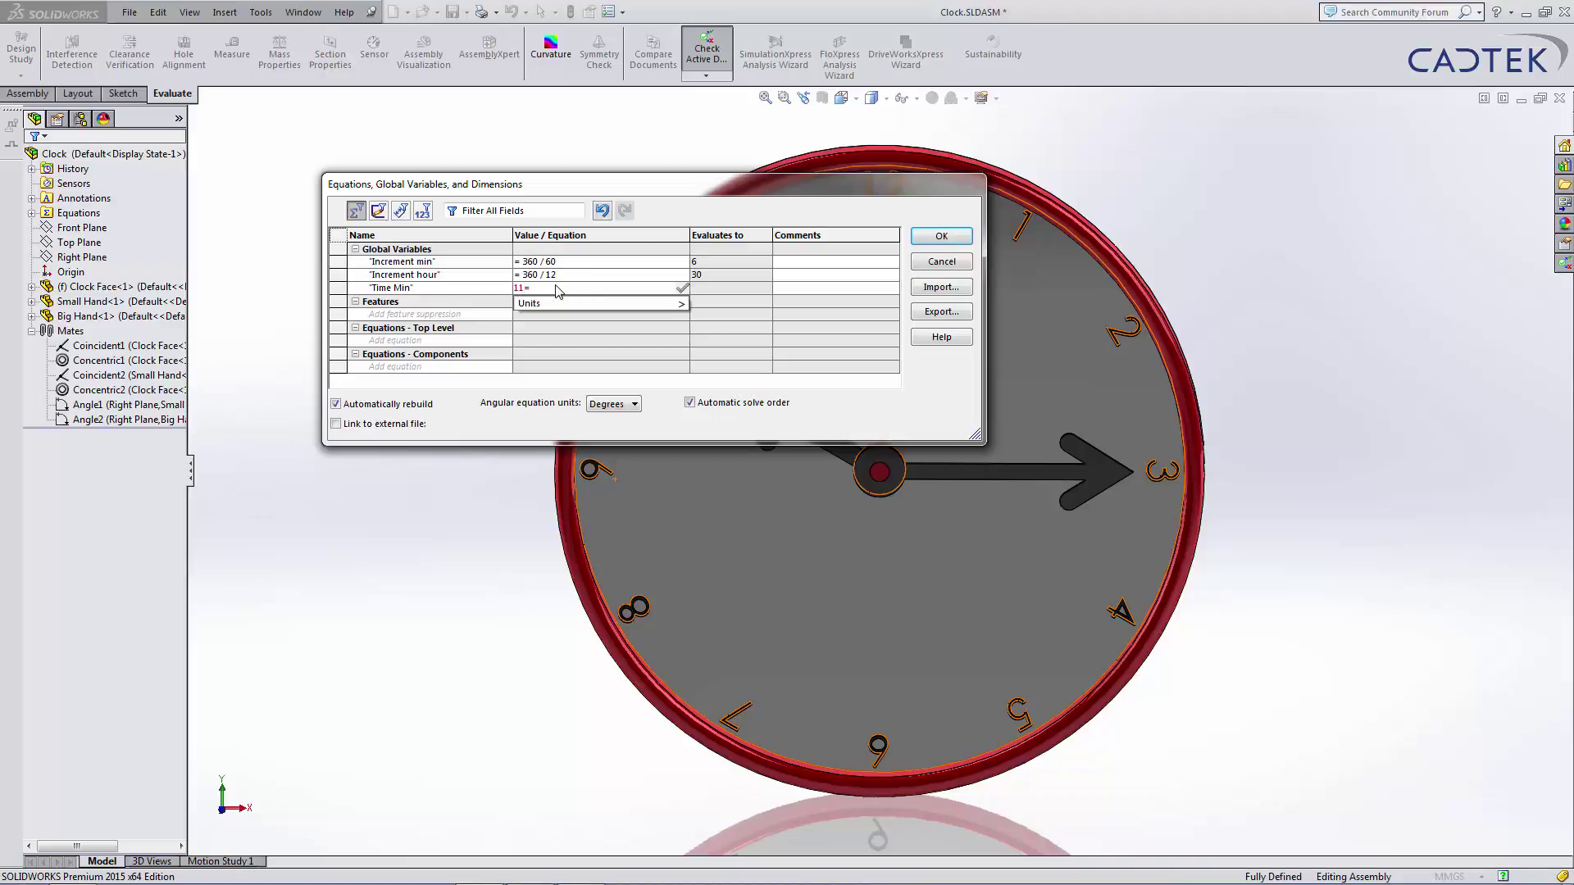
{"action": "key", "text": "BackSpace"}
{"action": "key", "text": "BackSpace"}
{"action": "type", "text": "11"}
{"action": "key", "text": "Return"}
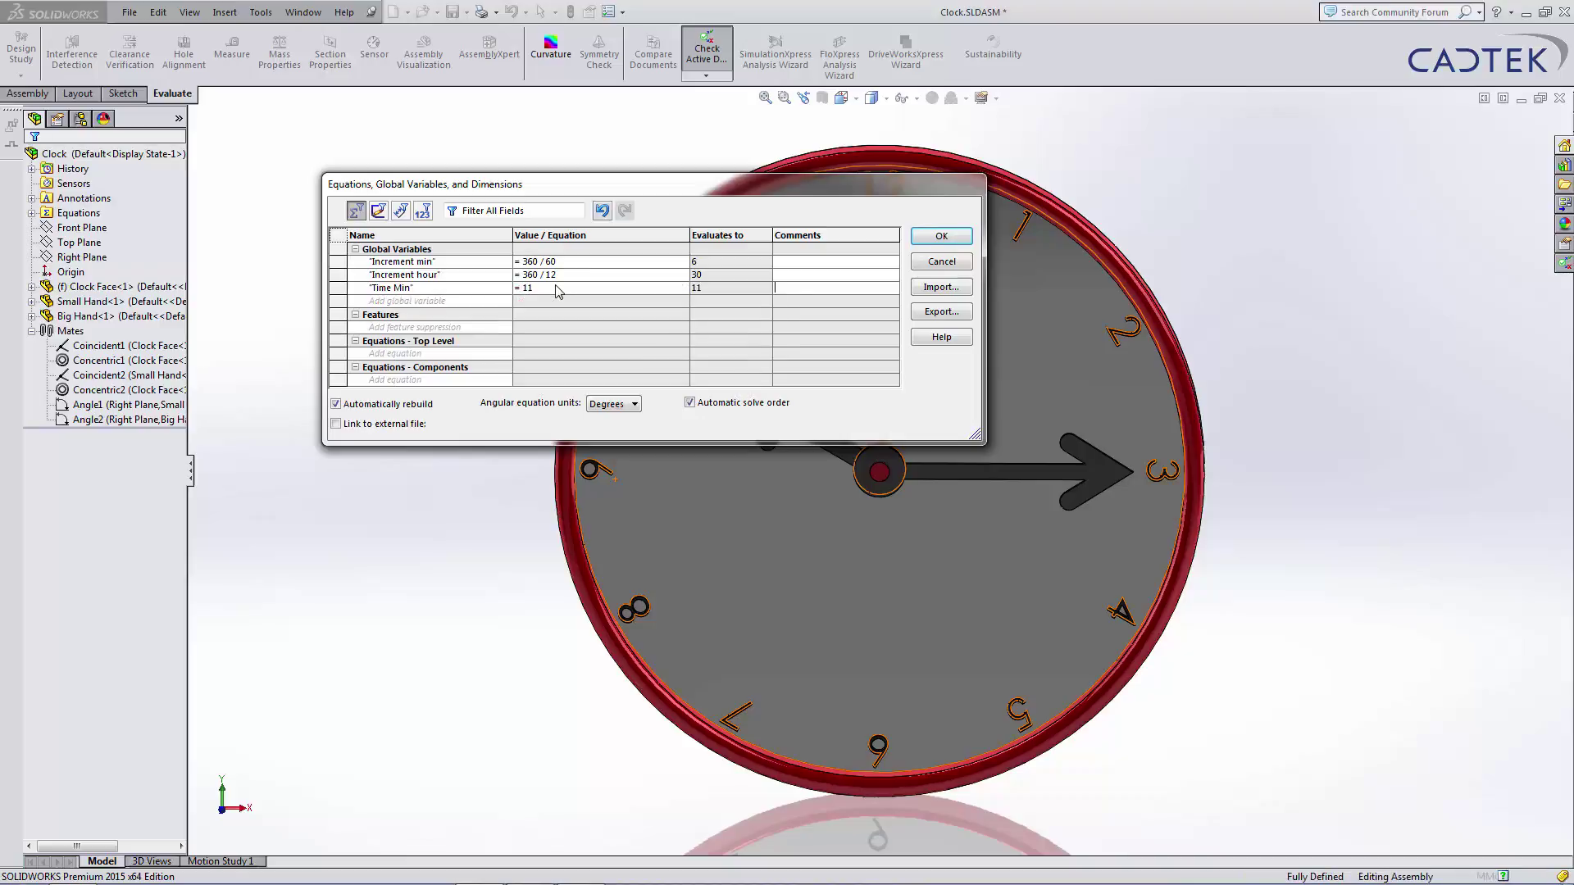
{"action": "type", "text": "Time Hour"}
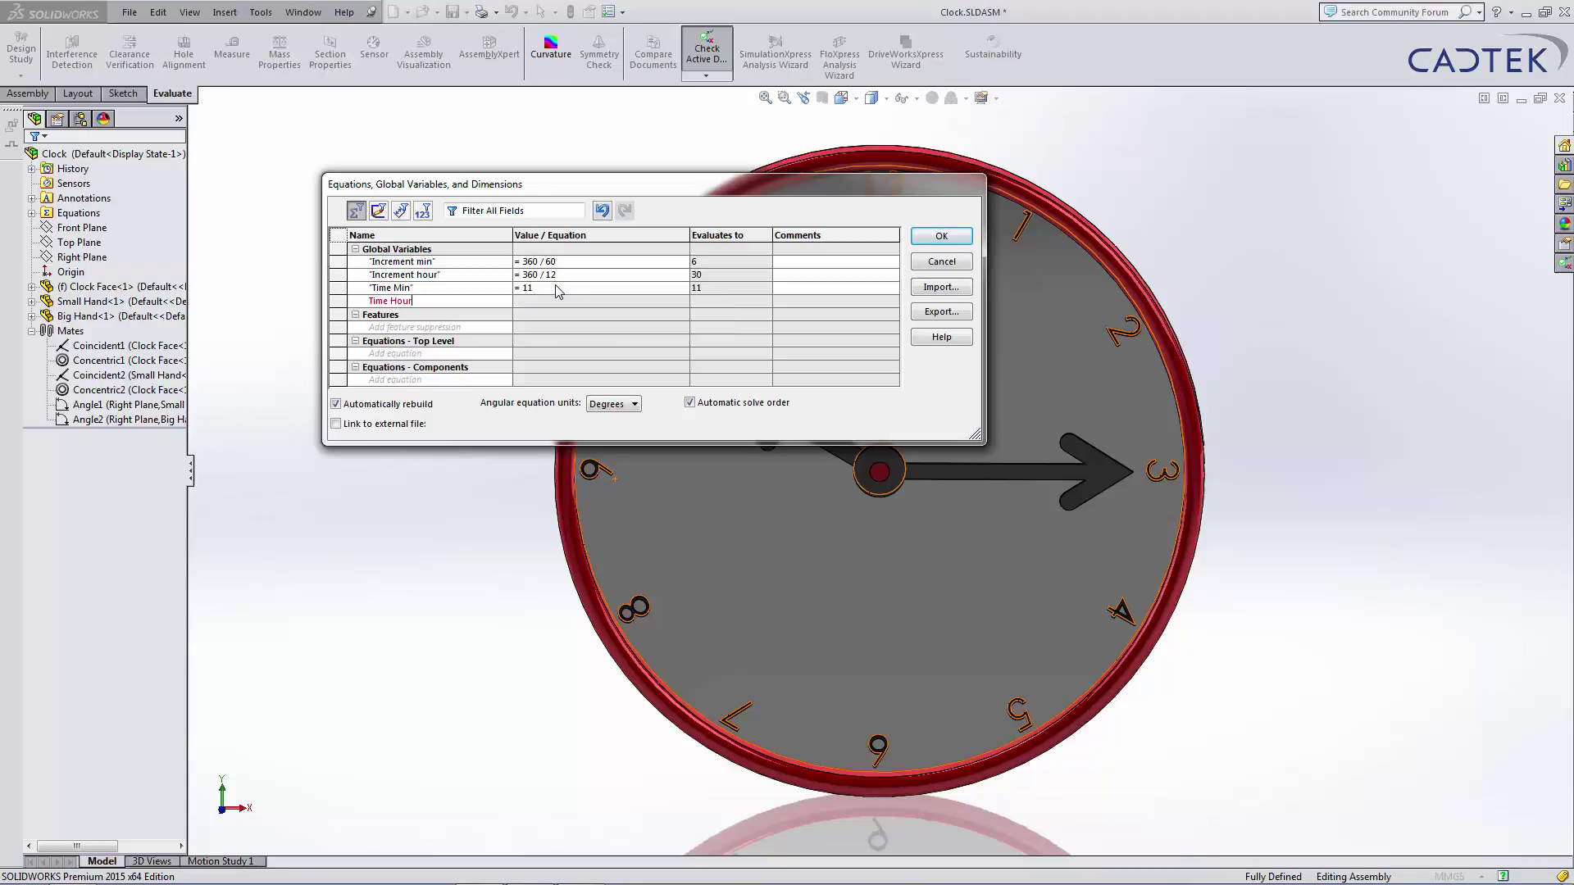
{"action": "key", "text": "Tab"}
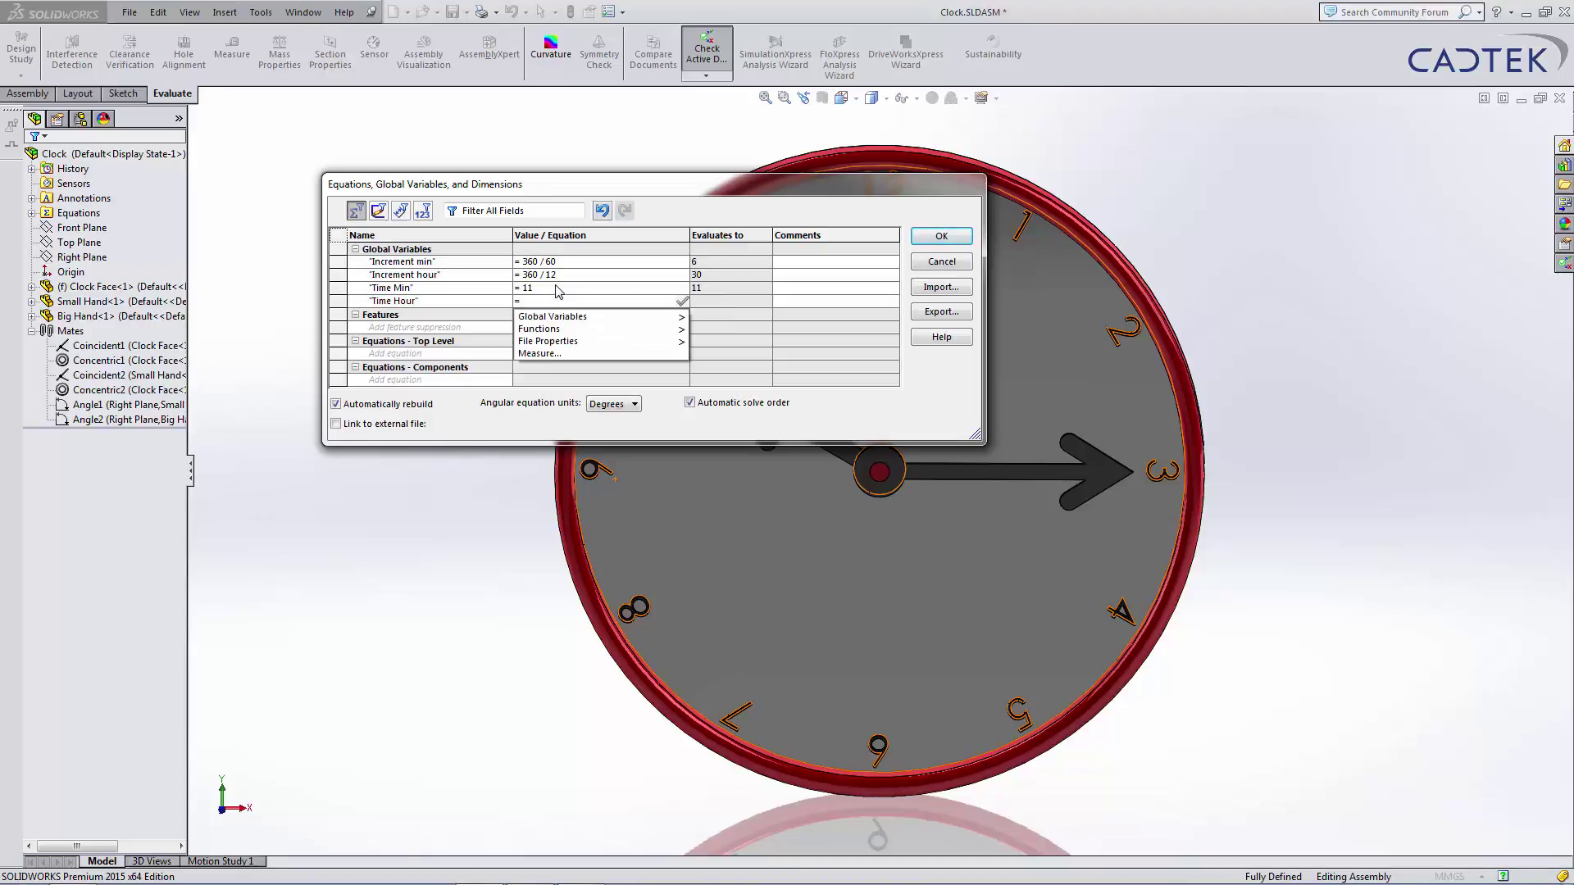
{"action": "type", "text": "25"}
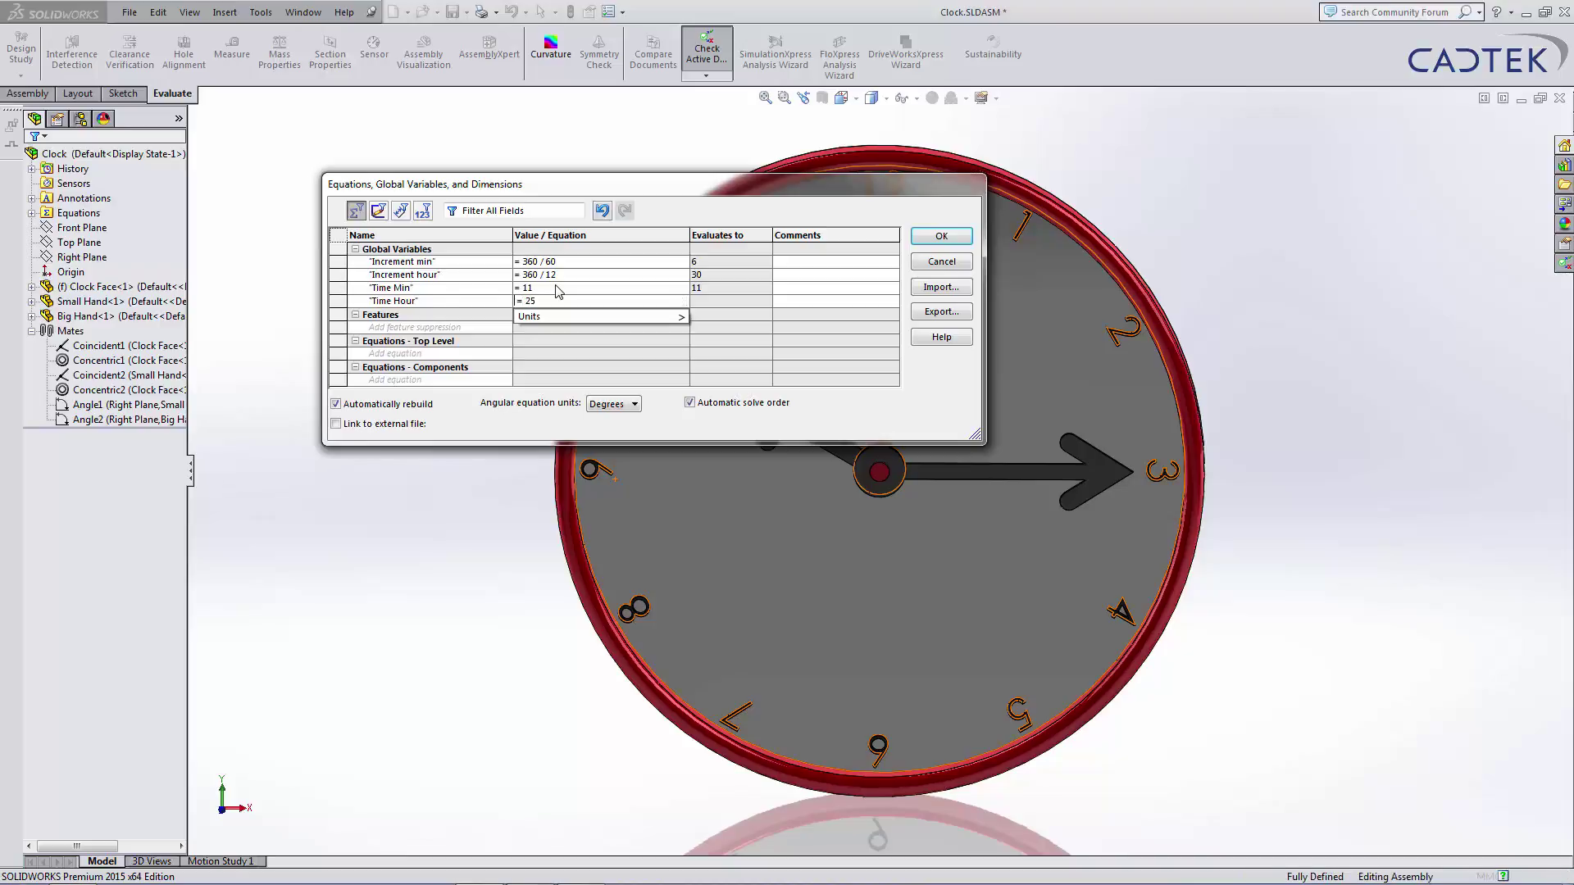
{"action": "key", "text": "Tab"}
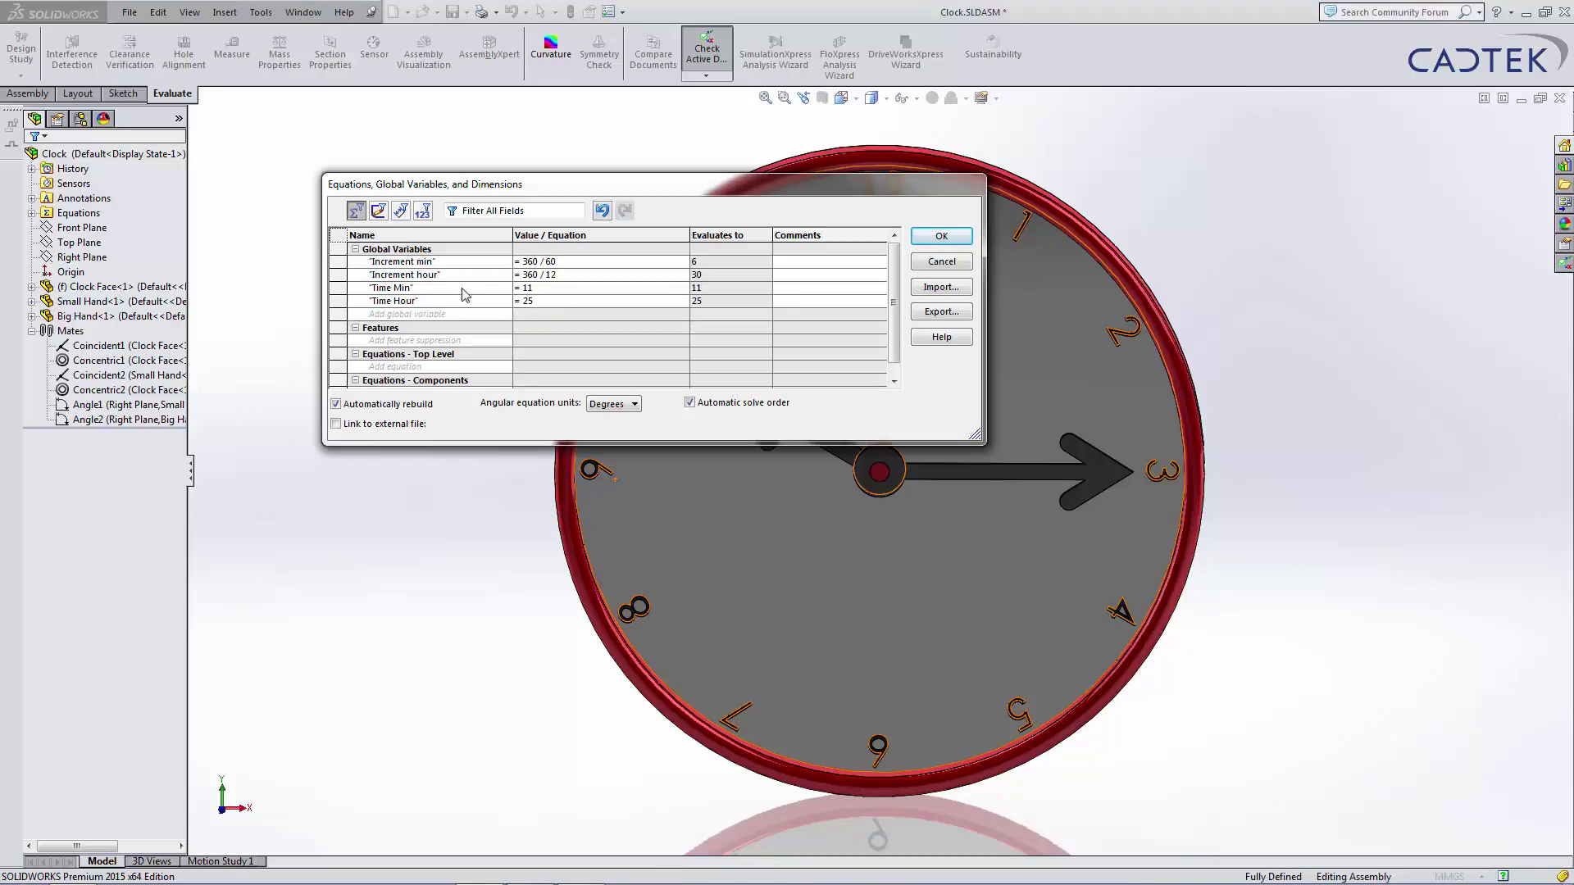
Step: Rename them to 'Time Hour' (11) and 'Time Min' (25) and close the equations with OK
{"action": "left_click_drag", "start_coordinate": [411, 288], "coordinate": [394, 285]}
{"action": "type", "text": "Hour"}
{"action": "left_click", "coordinate": [417, 301]}
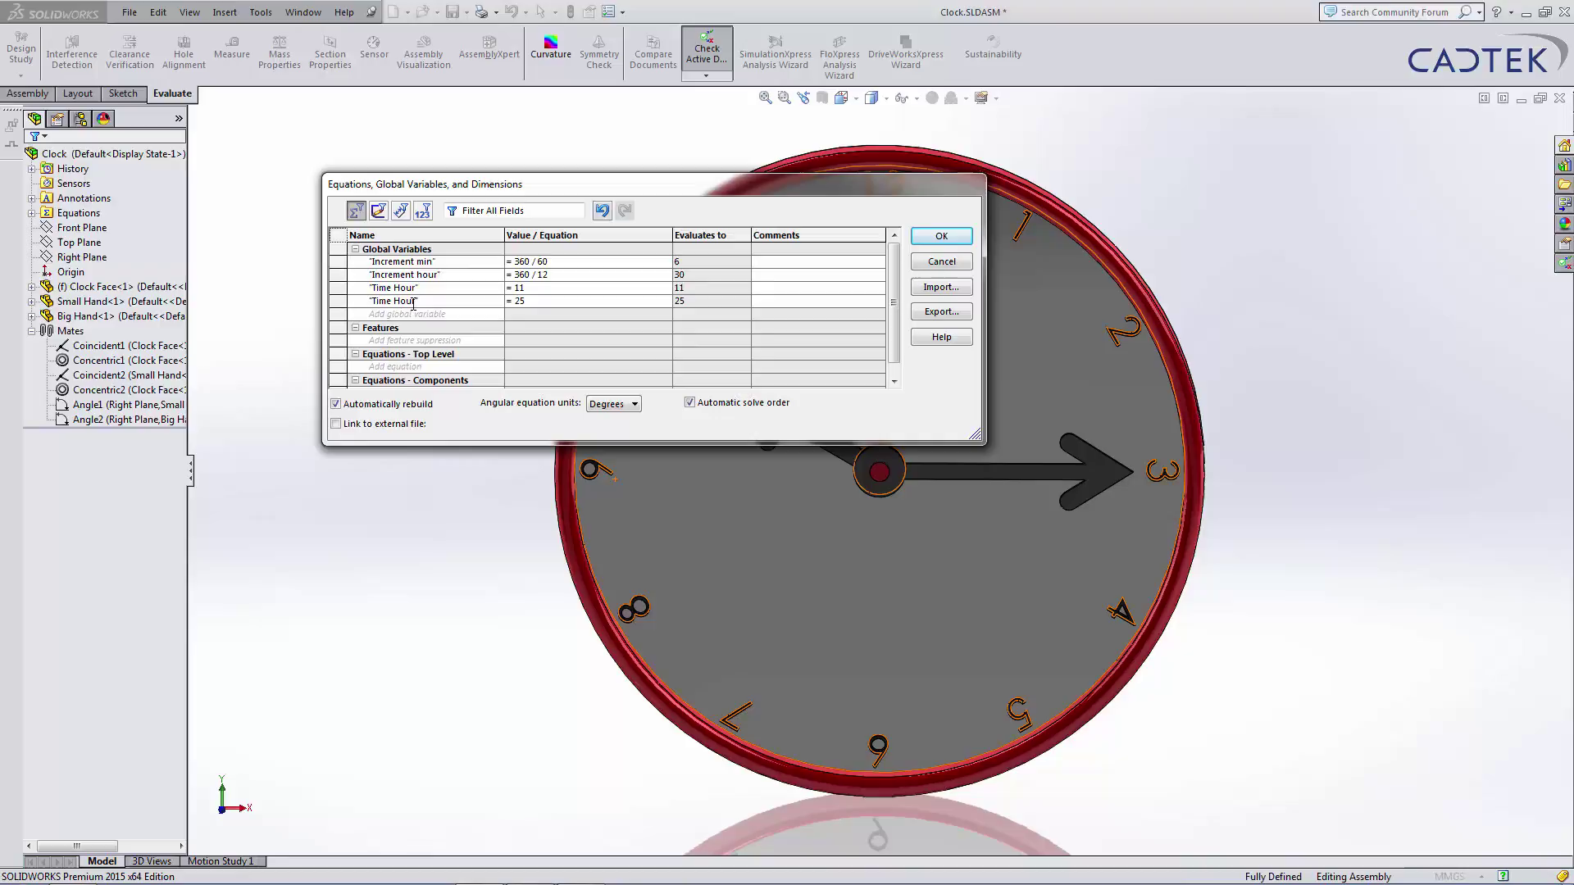
{"action": "key", "text": "BackSpace"}
{"action": "key", "text": "BackSpace"}
{"action": "type", "text": "Min"}
{"action": "left_click", "coordinate": [940, 238]}
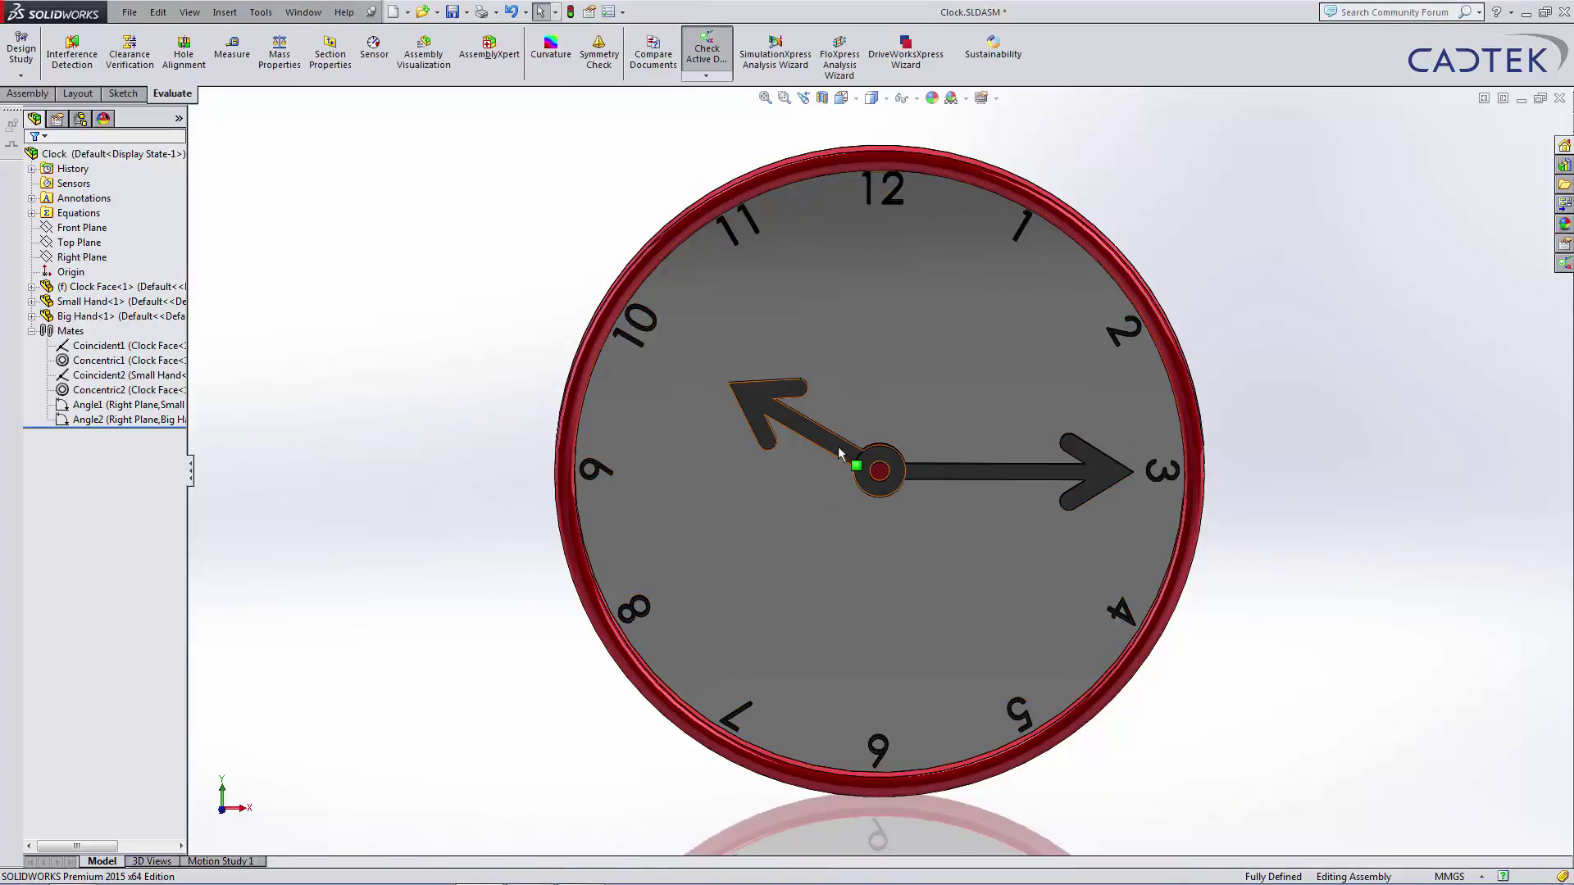
Step: Set the small hand's Angle1 value to the equation ="Increment hour"*"Time Hour"
{"action": "left_click", "coordinate": [160, 410]}
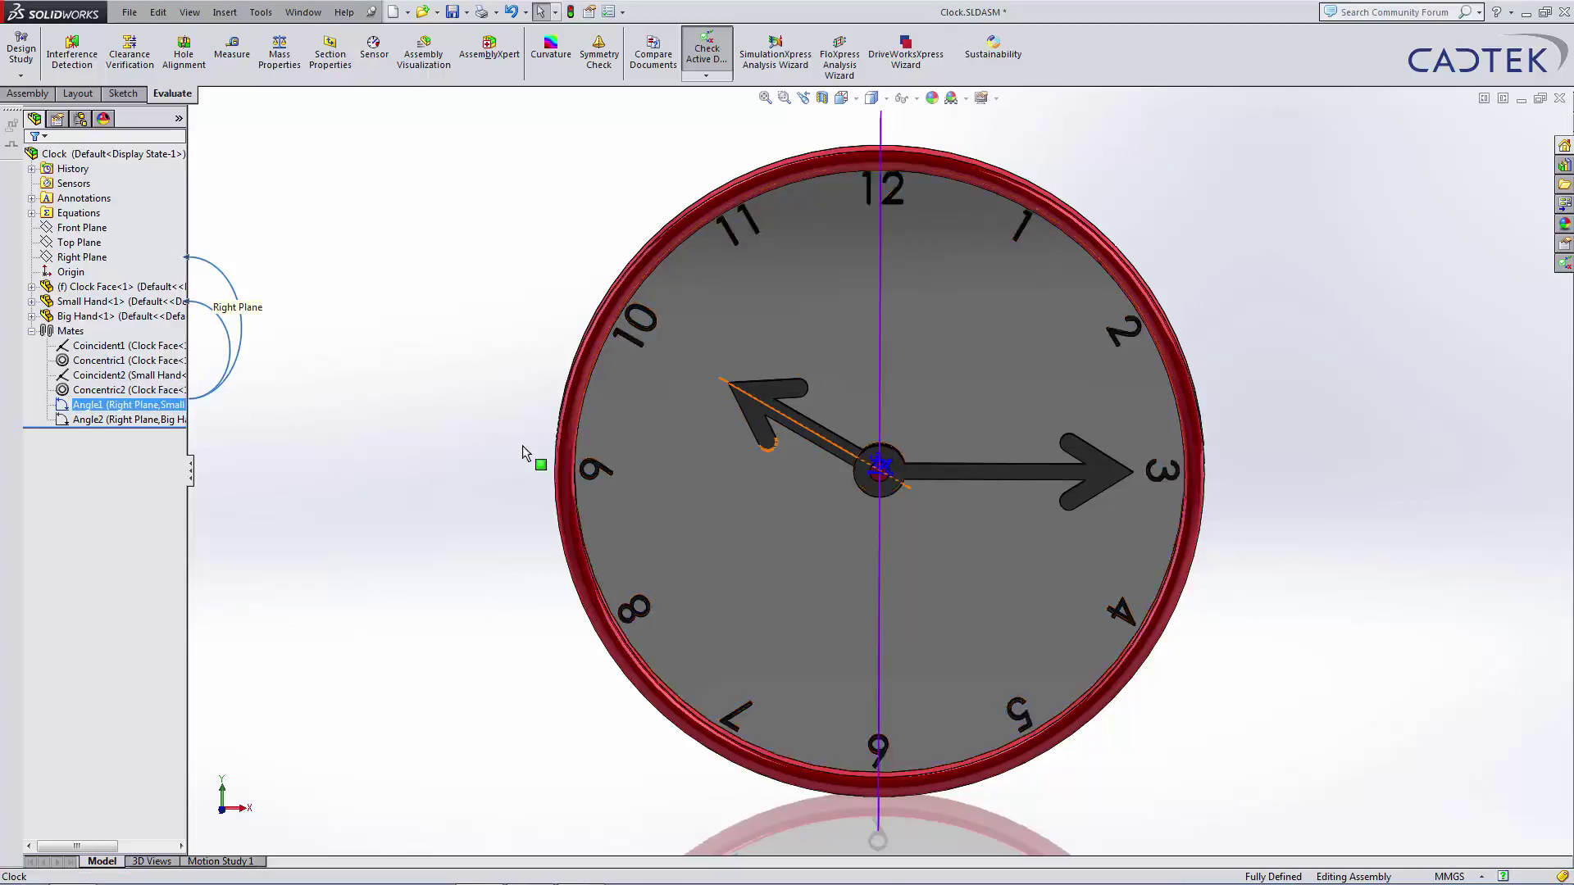
{"action": "double_click", "coordinate": [884, 469]}
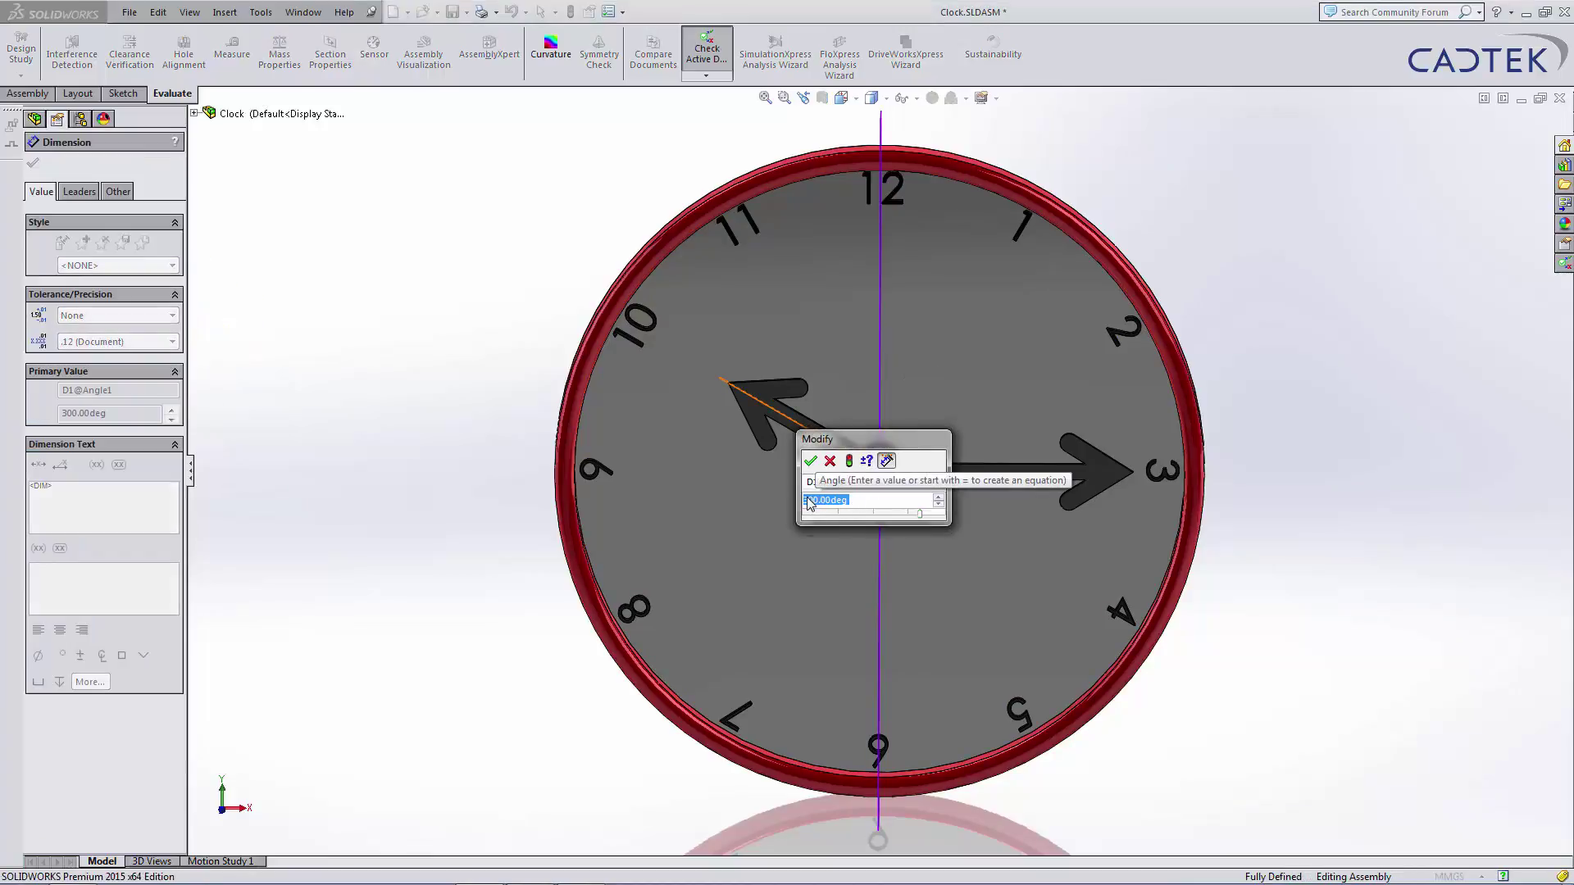
{"action": "type", "text": "="}
{"action": "key", "text": "Down"}
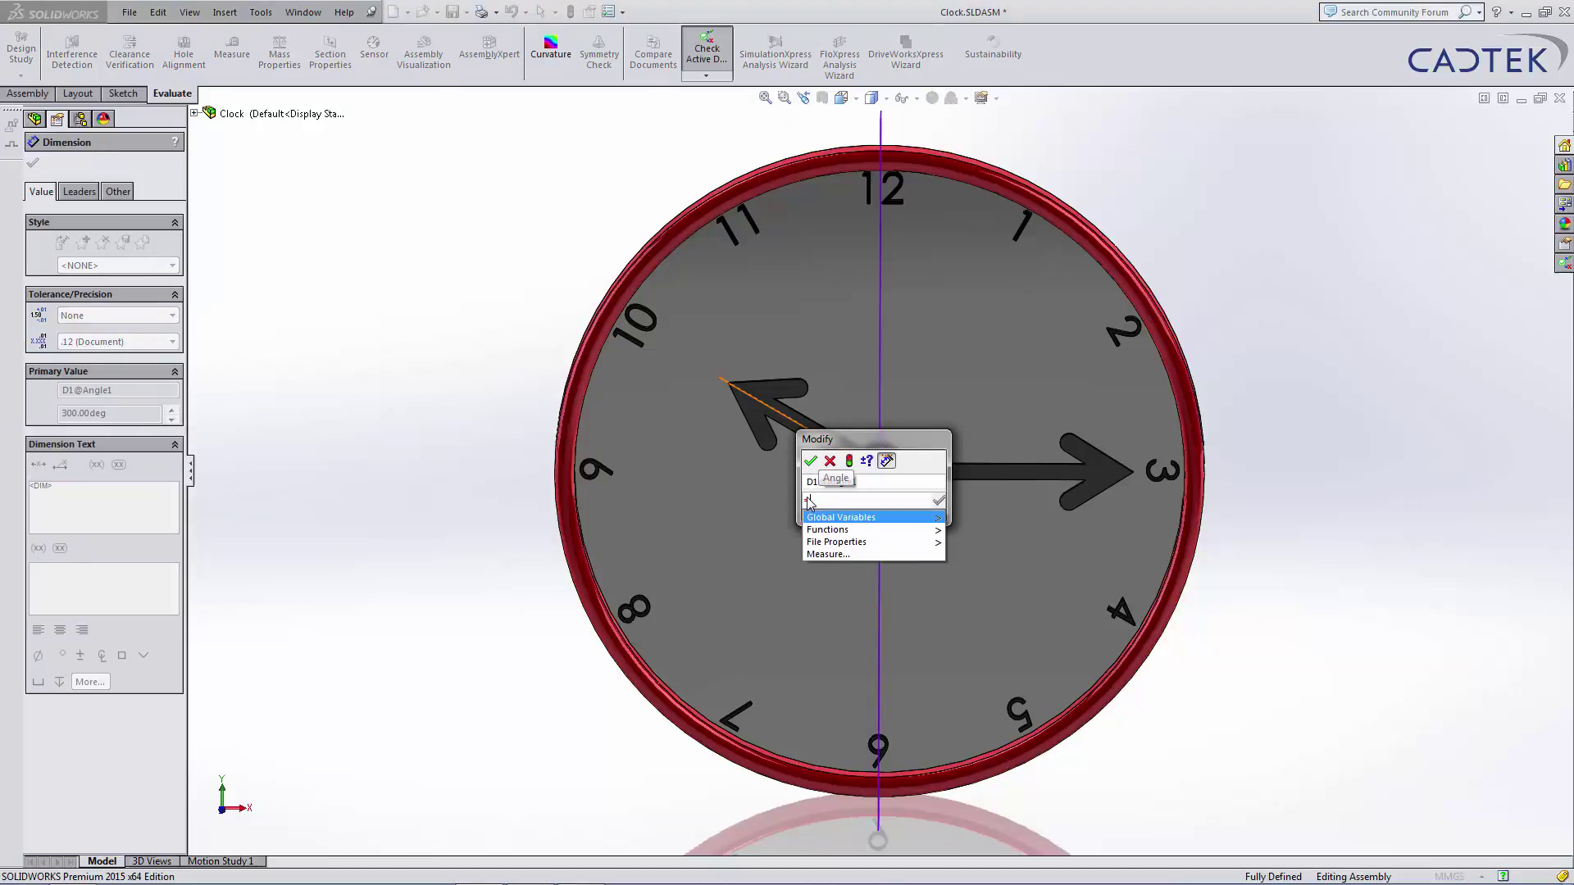
{"action": "key", "text": "Right"}
{"action": "key", "text": "Down"}
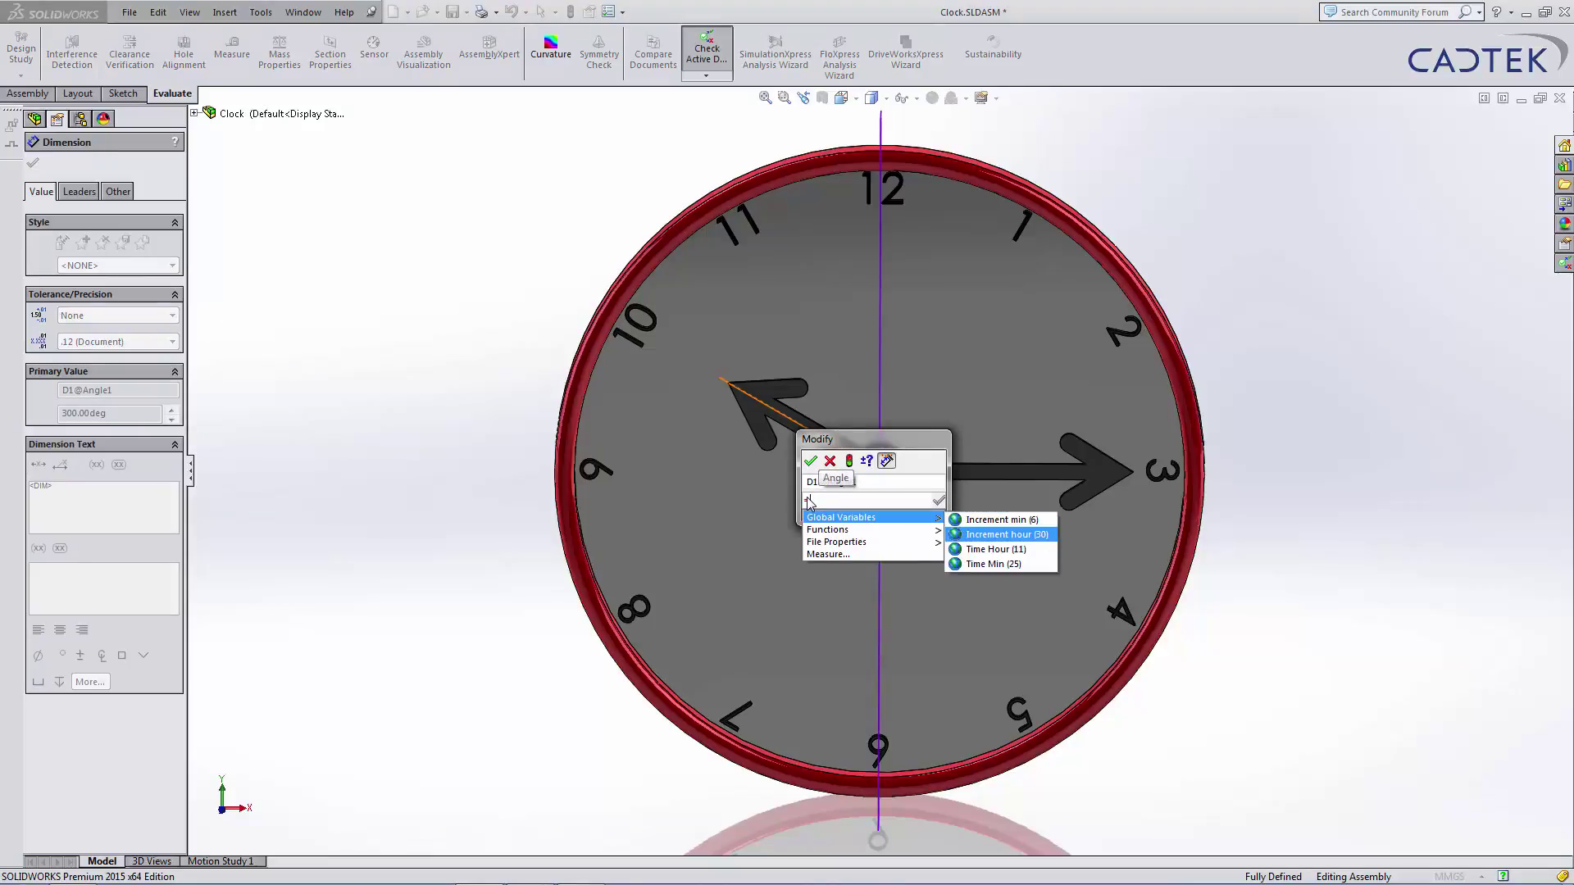
{"action": "key", "text": "Return"}
{"action": "type", "text": "*"}
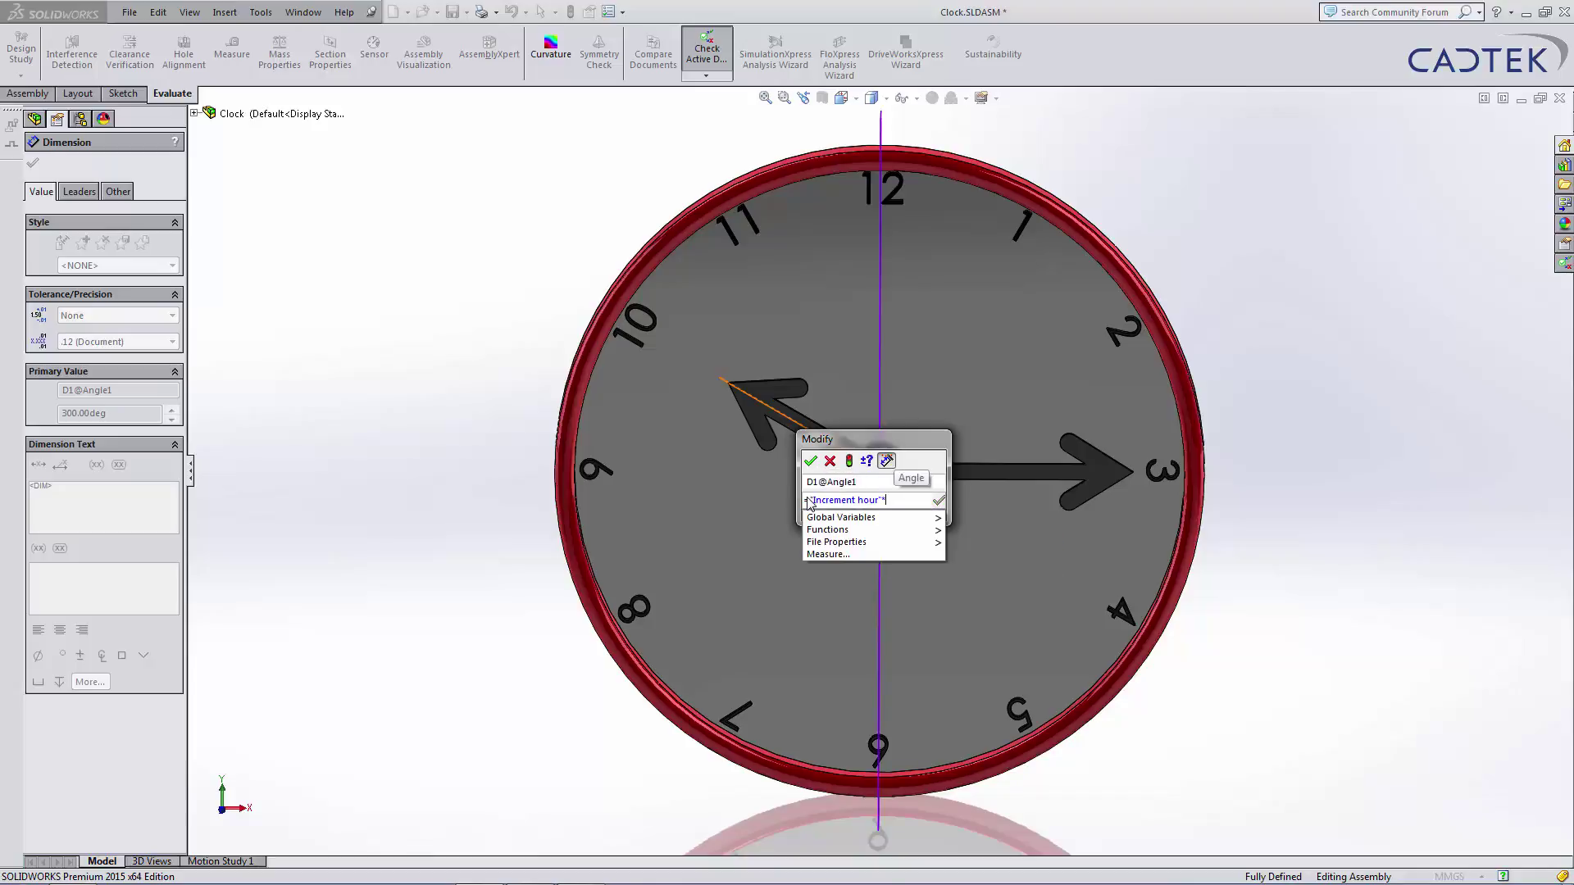
{"action": "key", "text": "Down"}
{"action": "key", "text": "Right"}
{"action": "key", "text": "Down"}
{"action": "key", "text": "Down"}
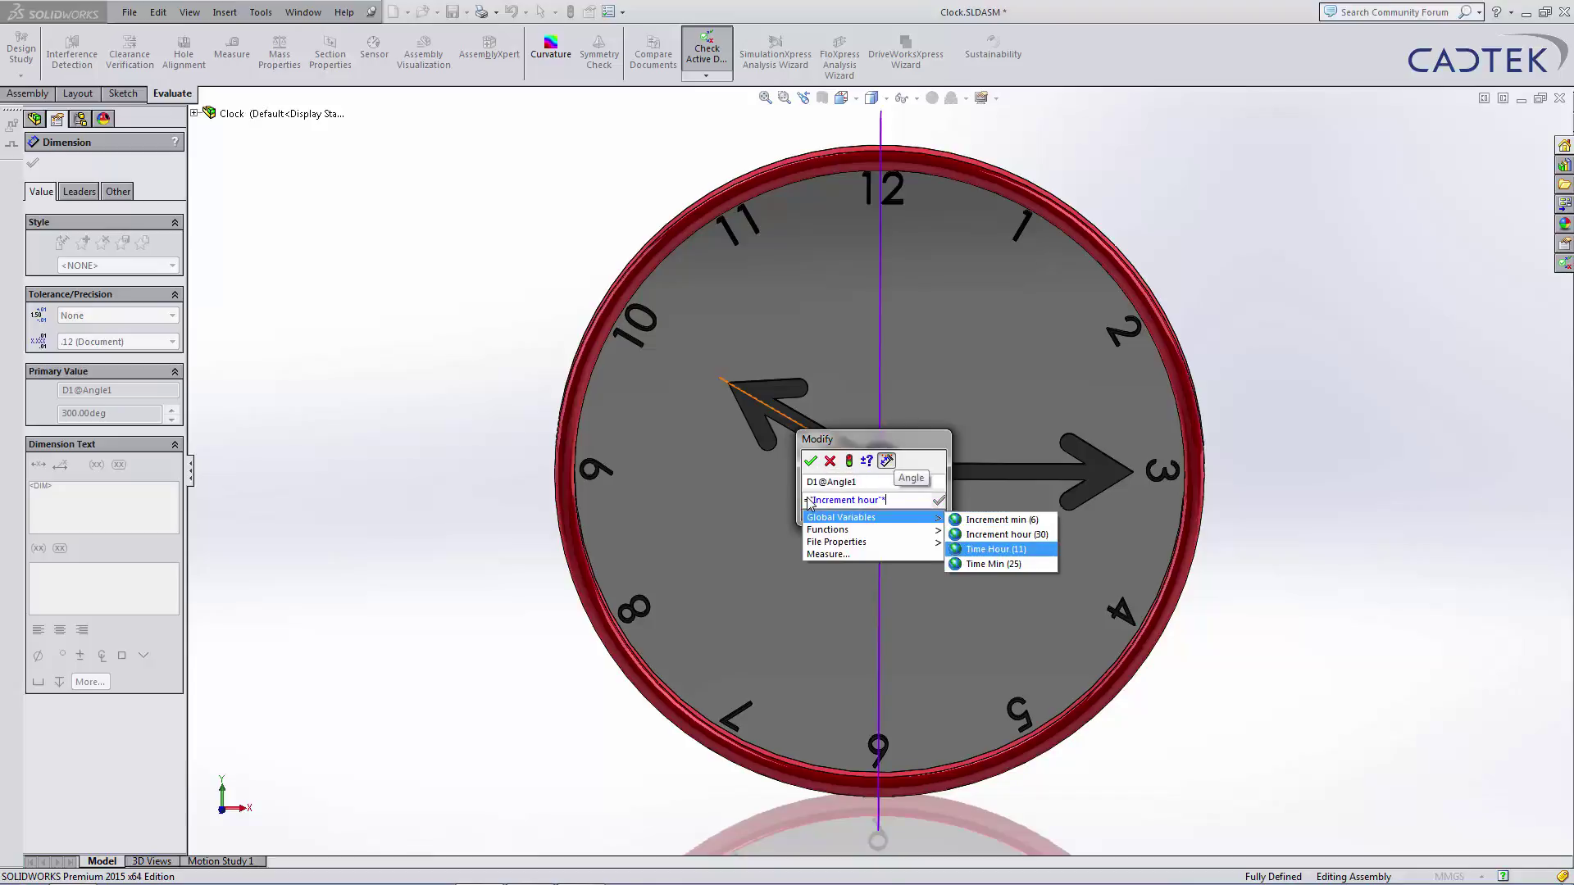
{"action": "key", "text": "Return"}
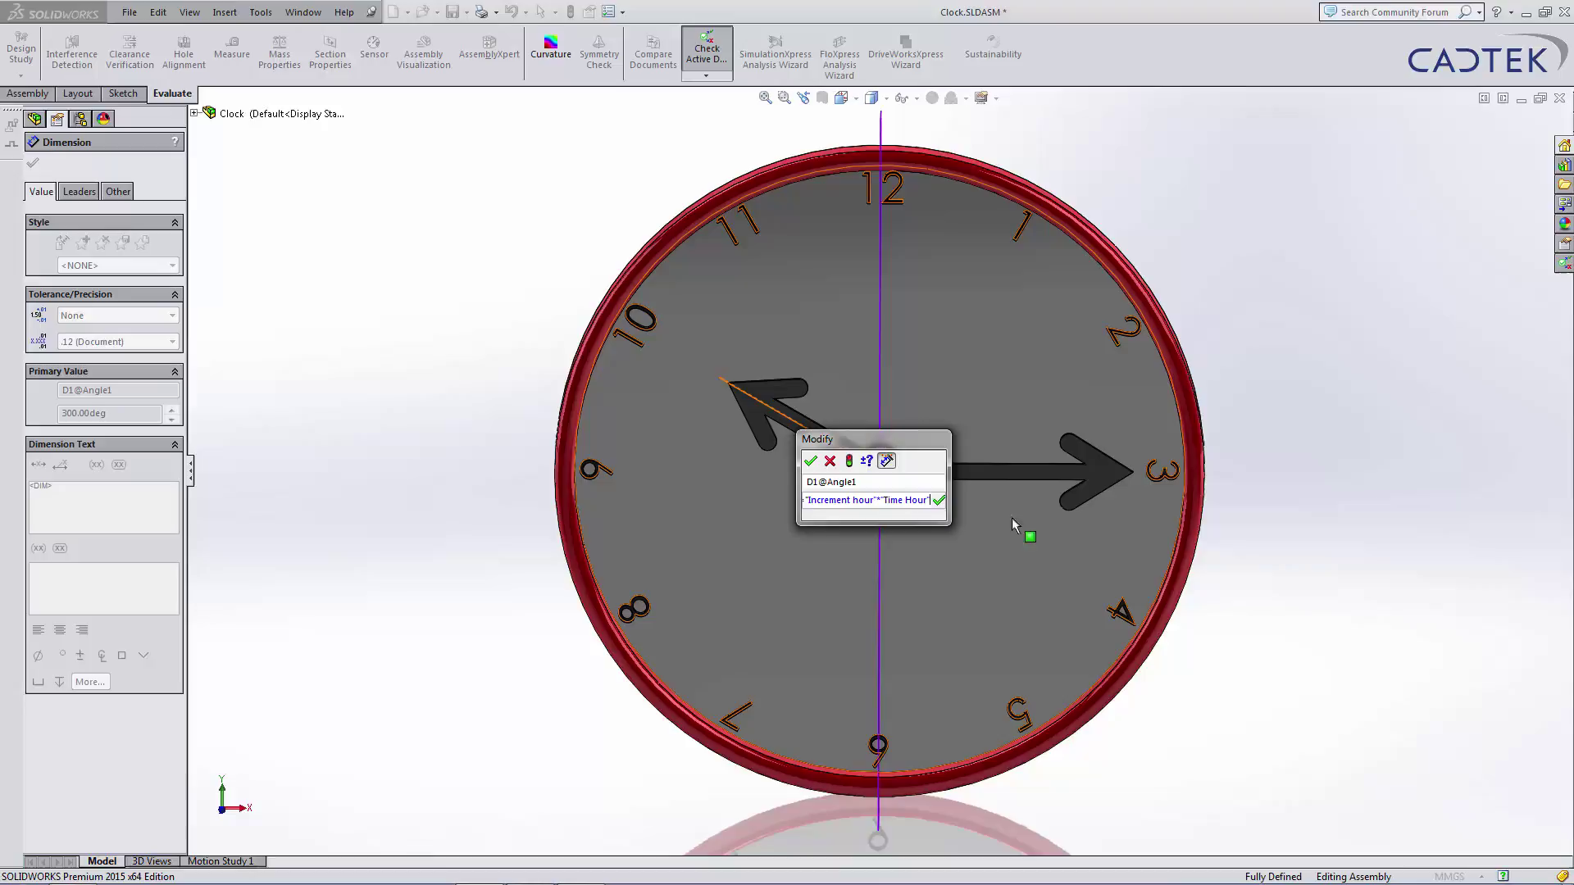
{"action": "left_click", "coordinate": [939, 500]}
{"action": "left_click", "coordinate": [810, 460]}
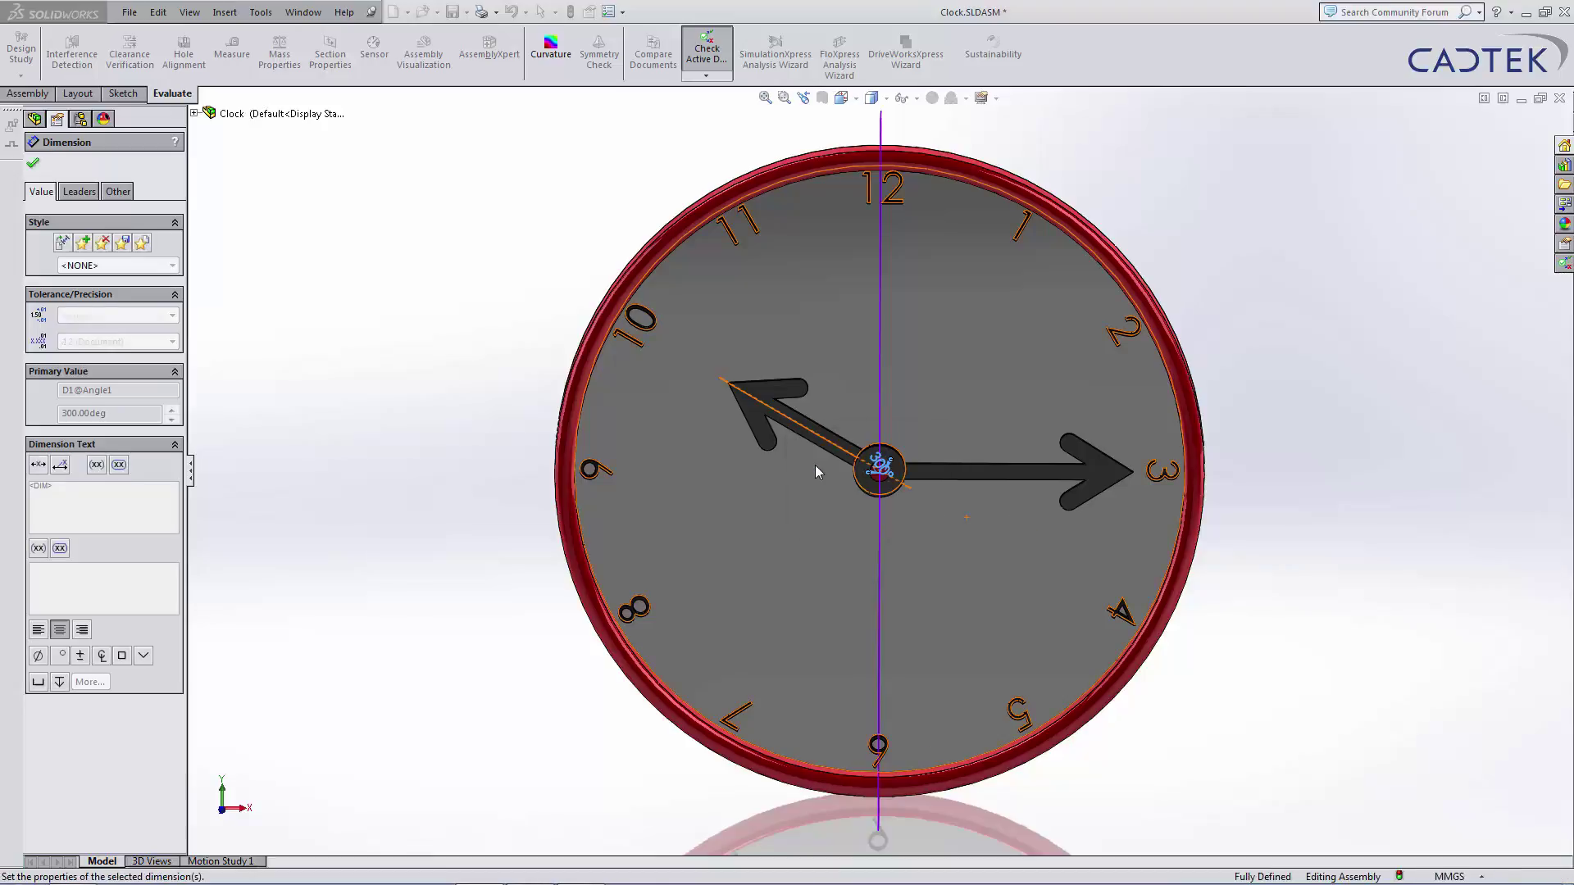
{"action": "key", "text": "Escape"}
Step: Set the big hand's Angle2 value to the equation ="Increment min"*"Time Min"
{"action": "left_click", "coordinate": [123, 419]}
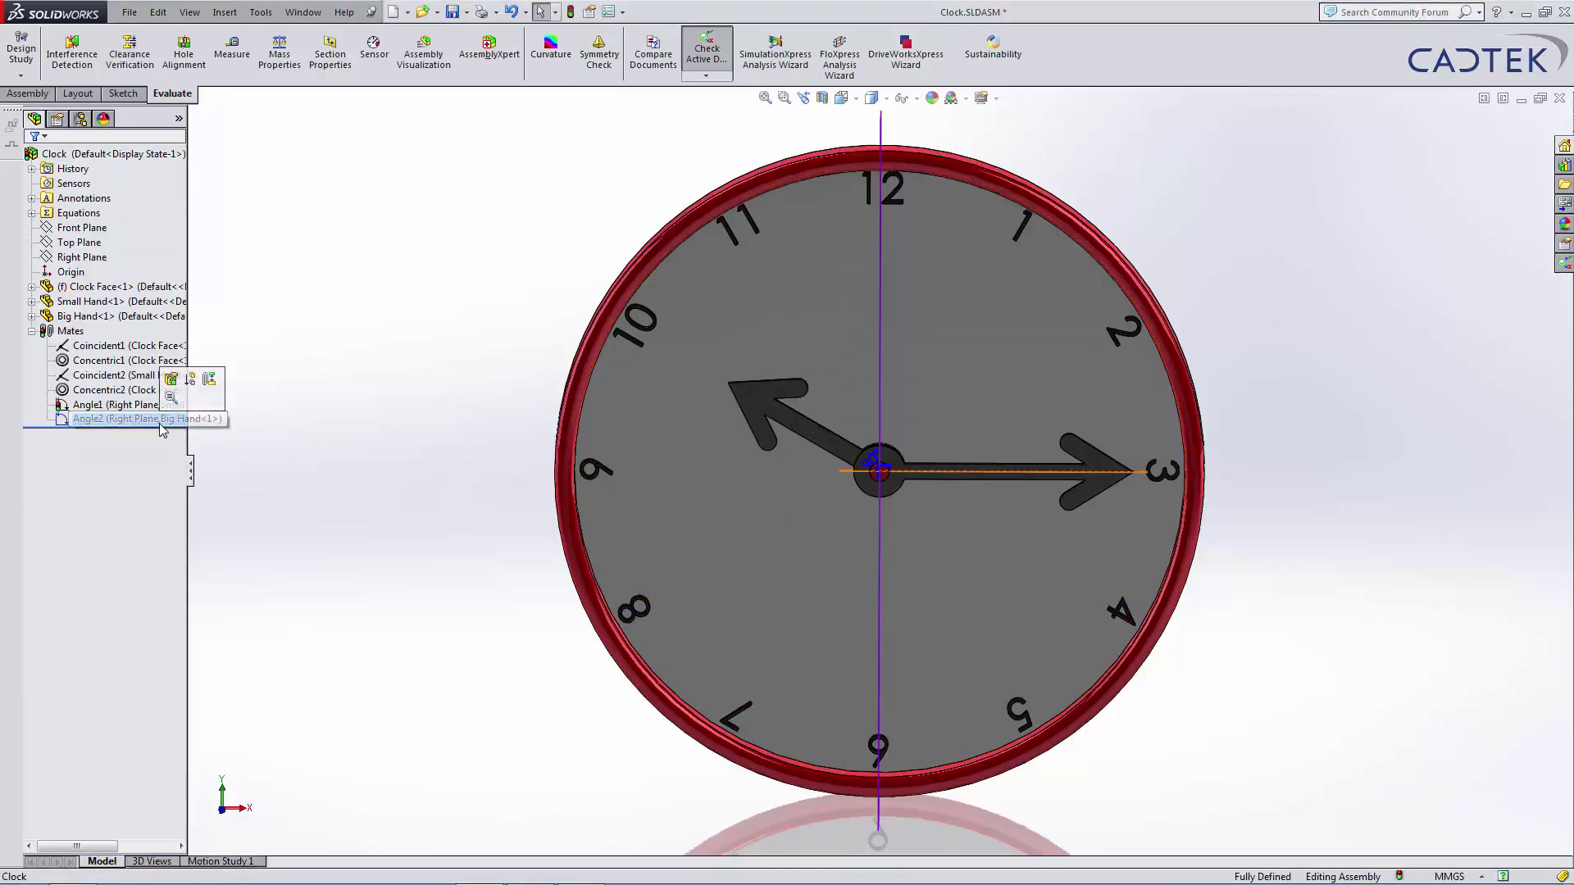
{"action": "double_click", "coordinate": [870, 461]}
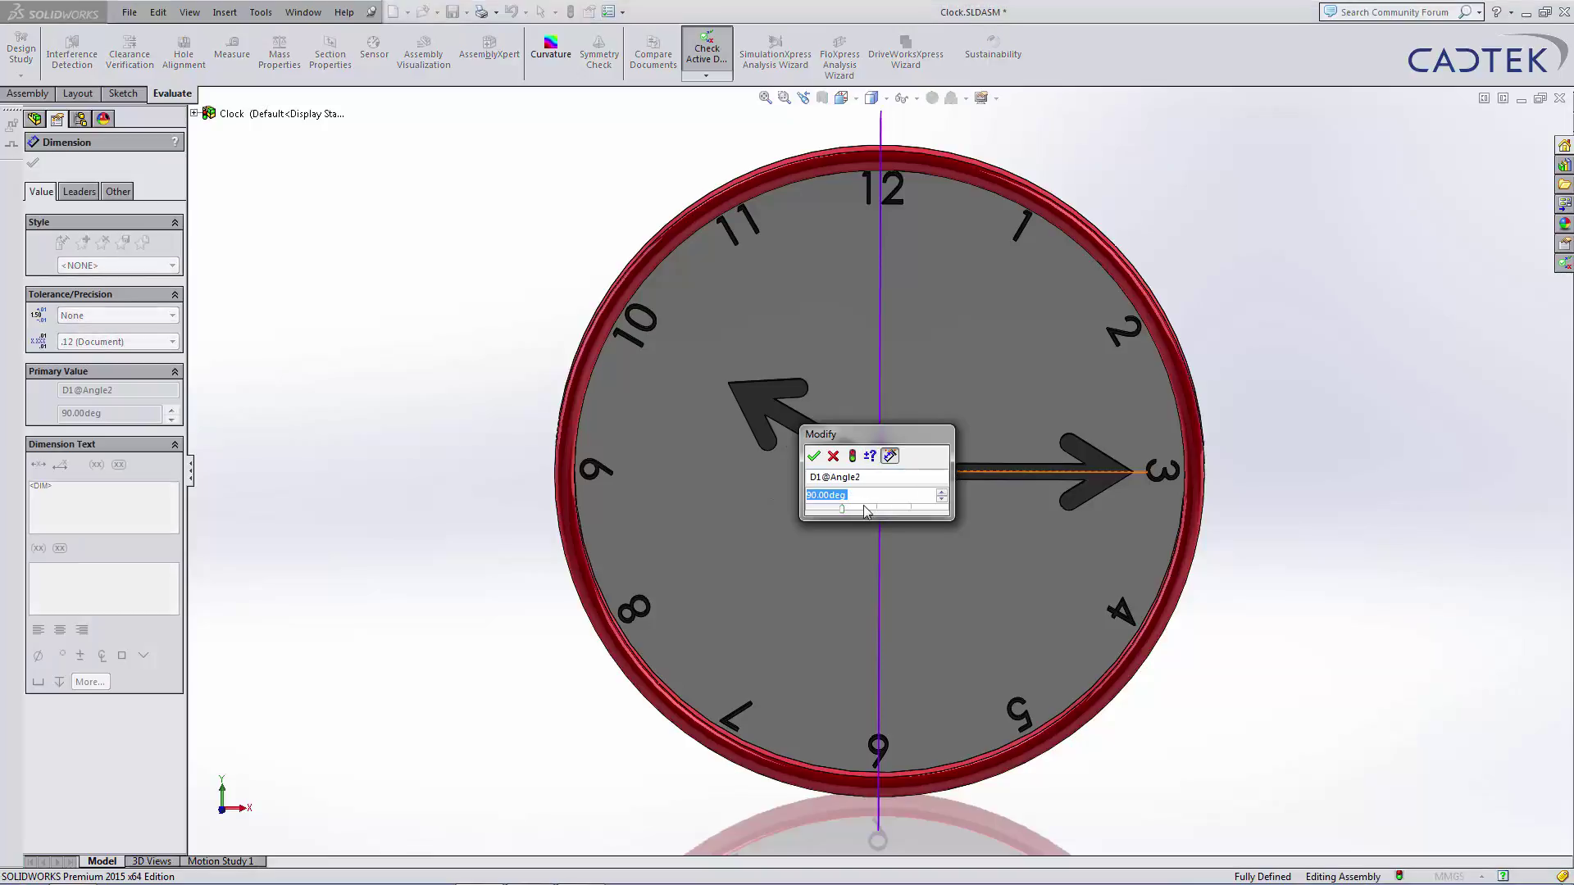
{"action": "type", "text": "="}
{"action": "mouse_move", "coordinate": [864, 513]}
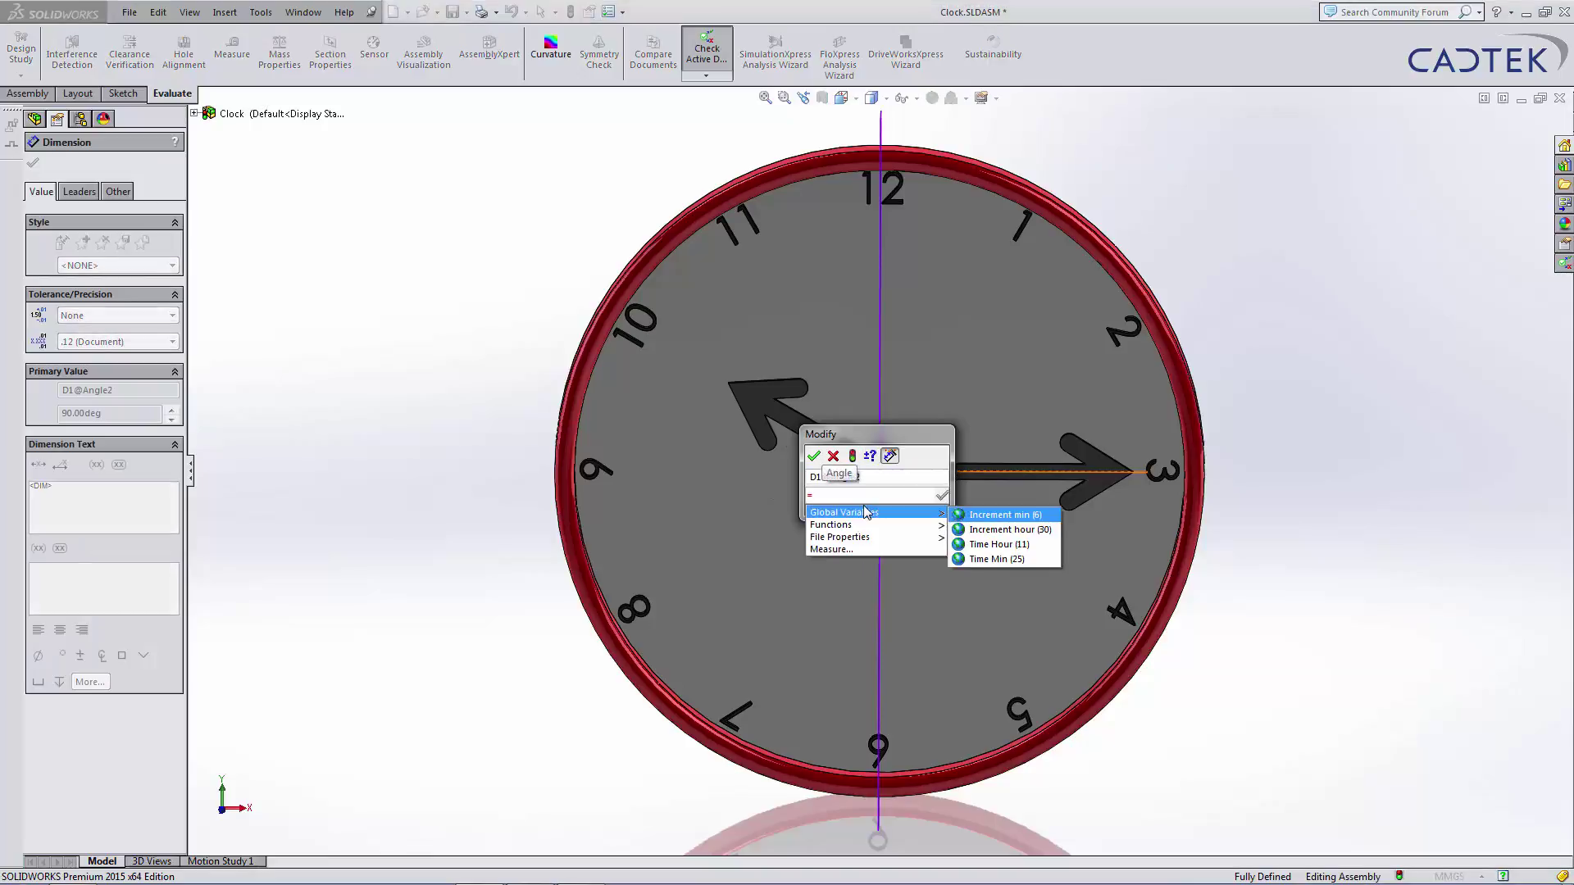
{"action": "key", "text": "Return"}
{"action": "type", "text": "*"}
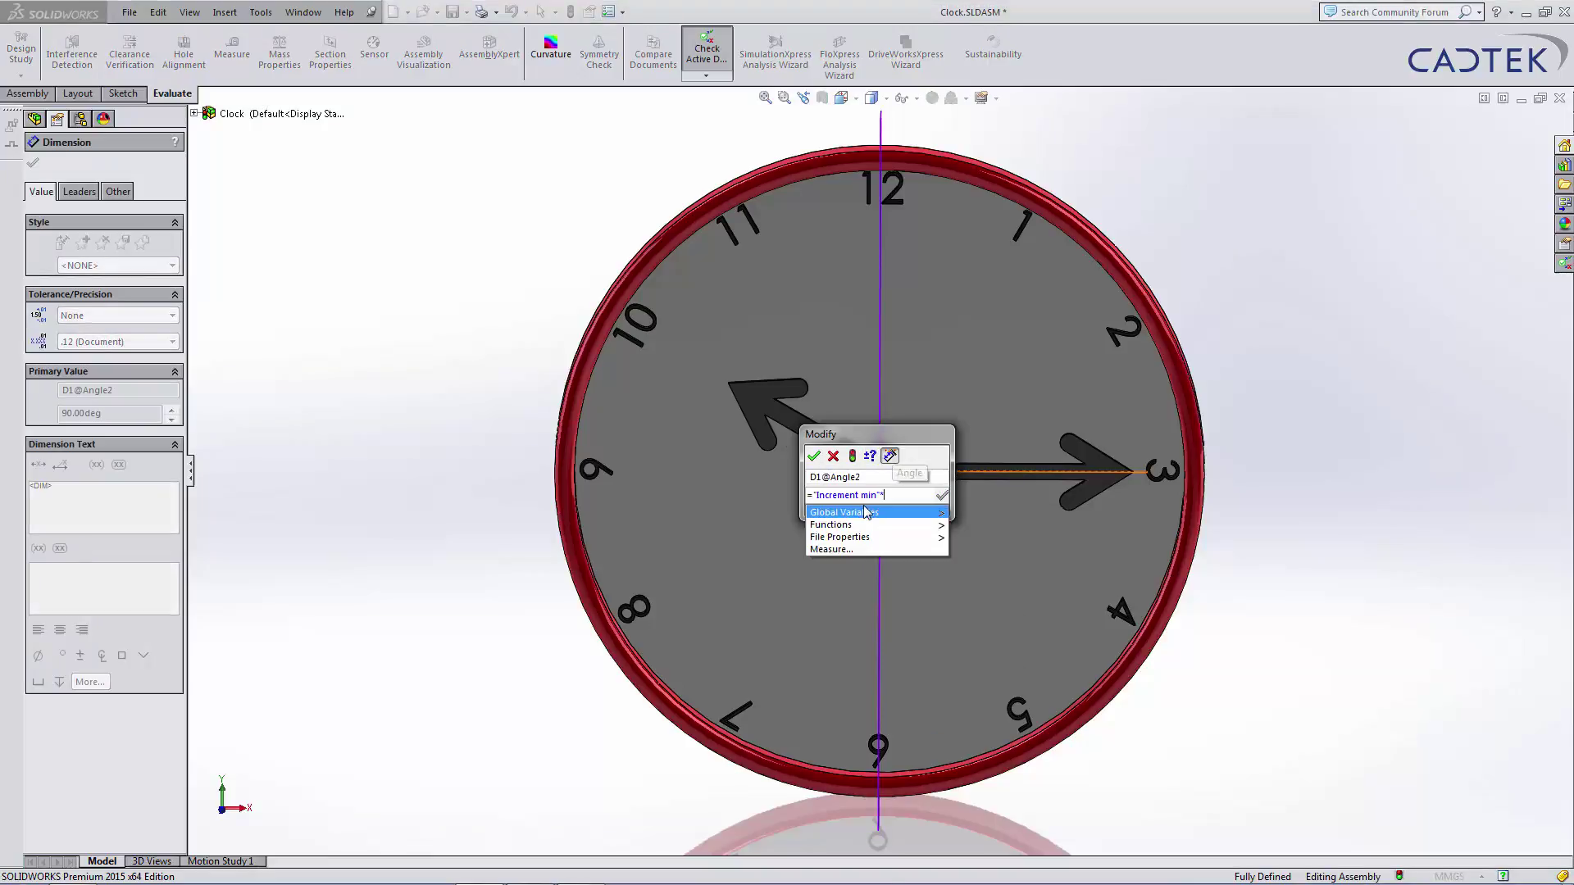
{"action": "key", "text": "Down"}
{"action": "key", "text": "Down"}
{"action": "key", "text": "Down"}
{"action": "key", "text": "Down"}
{"action": "key", "text": "Return"}
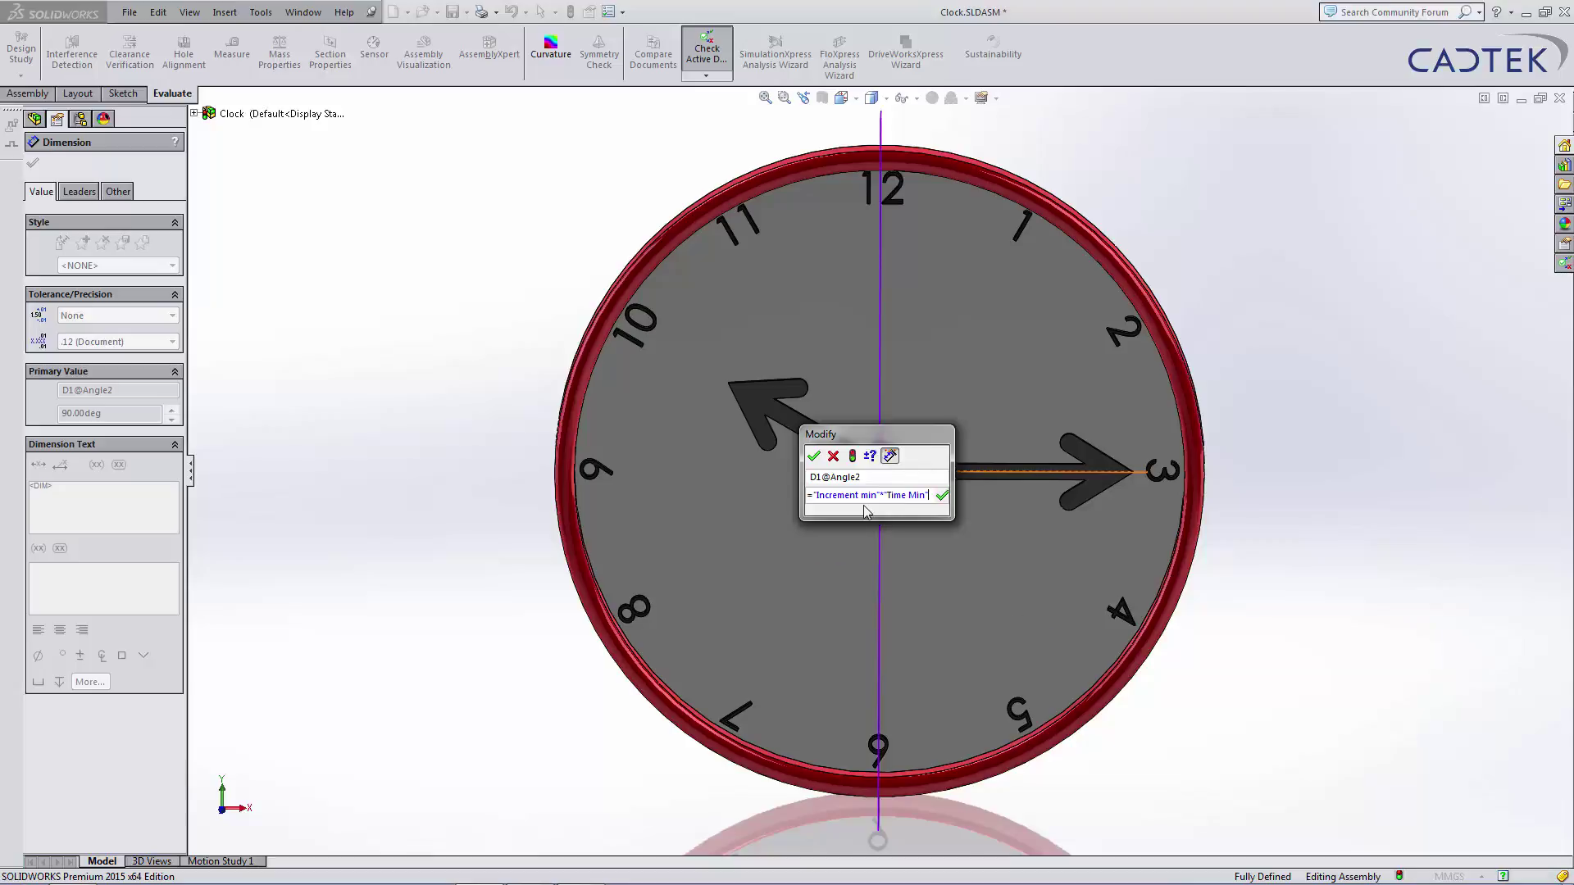
{"action": "left_click", "coordinate": [814, 455]}
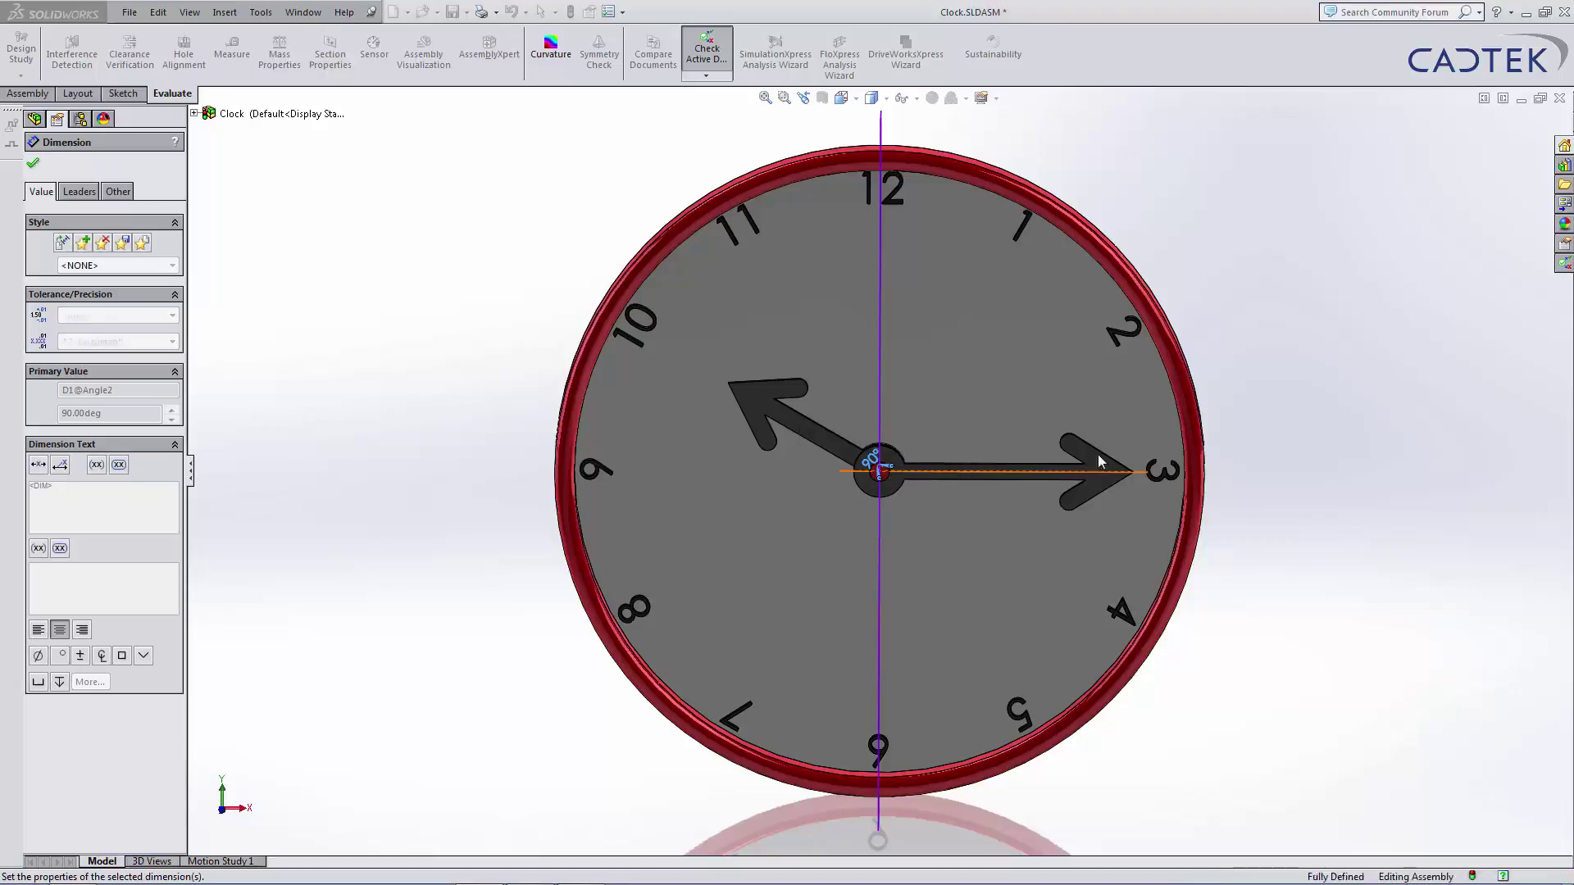
{"action": "left_click", "coordinate": [1394, 351]}
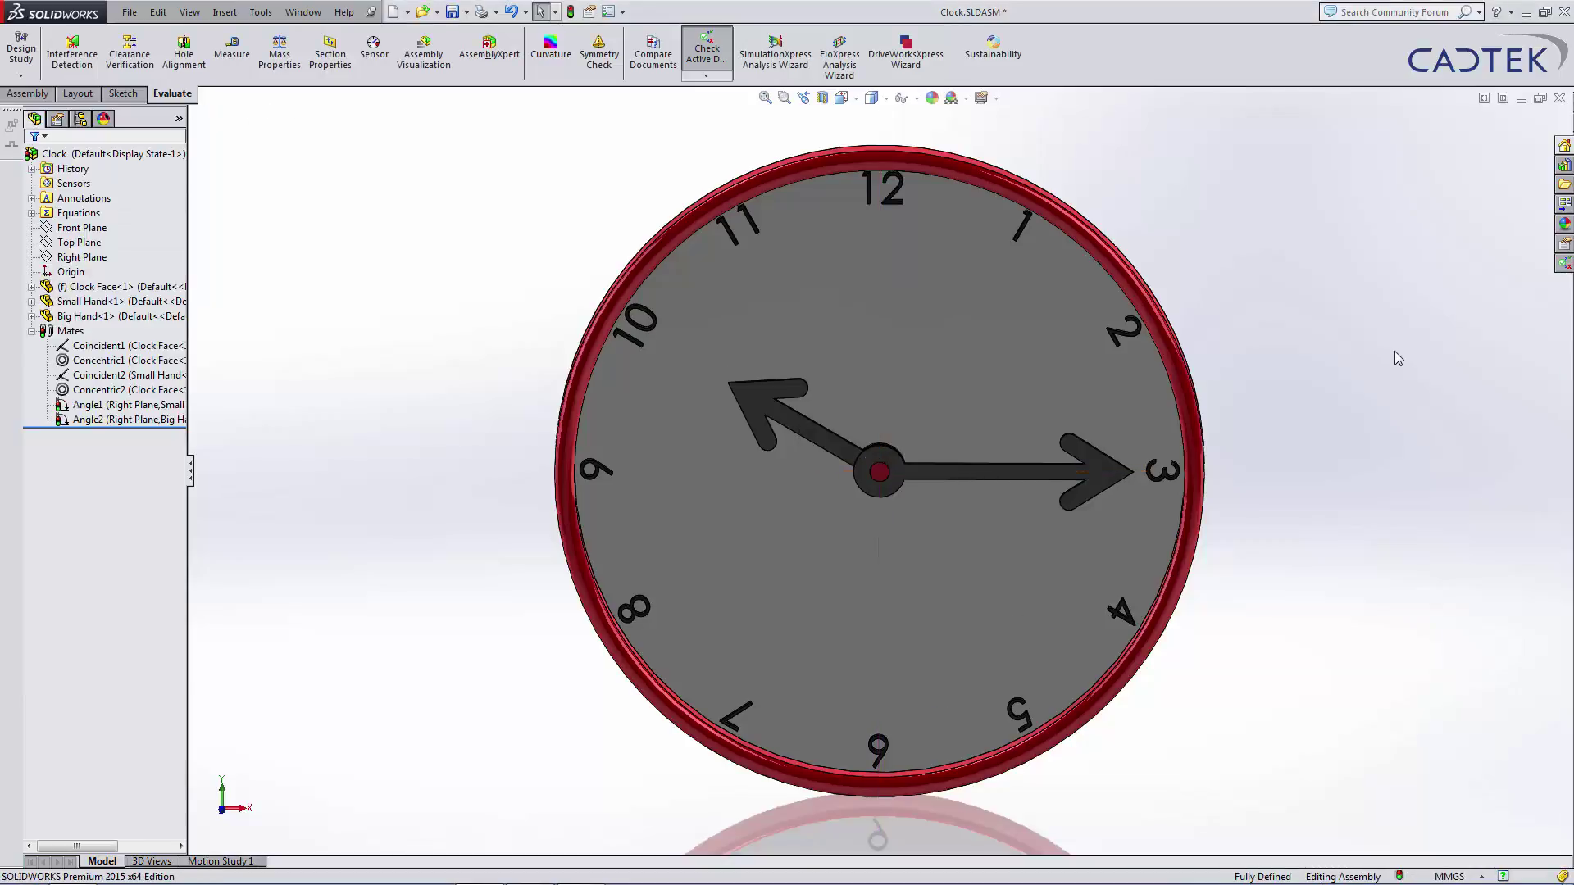
Step: Rebuild so the clock reads 11:25, then bring up the Equations entry's context menu
{"action": "left_click", "coordinate": [571, 11]}
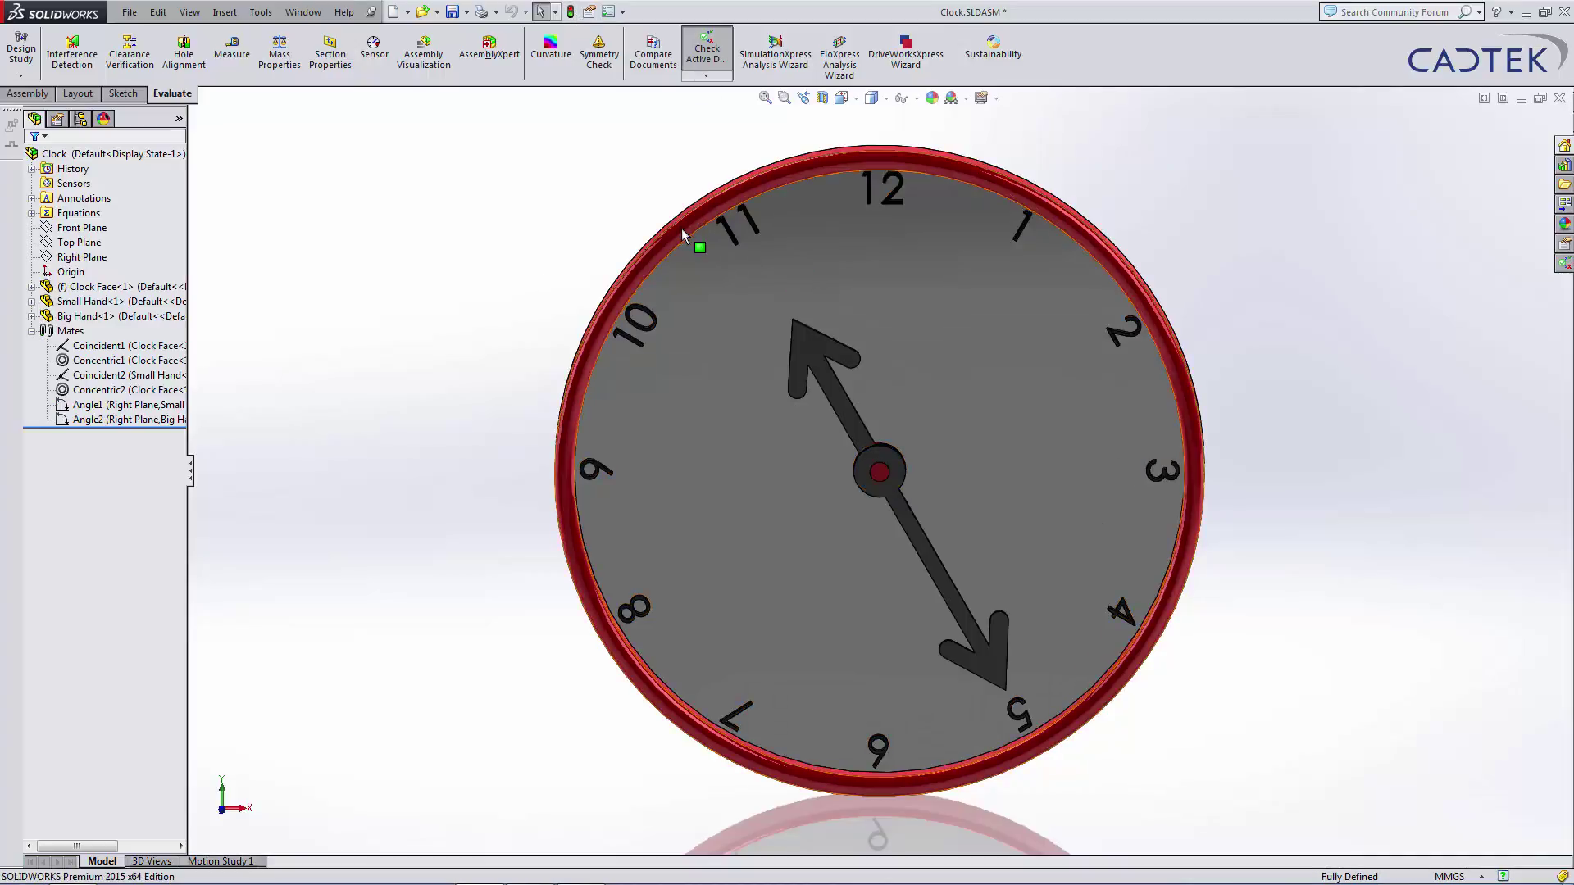
{"action": "left_click", "coordinate": [79, 213]}
{"action": "right_click", "coordinate": [80, 214]}
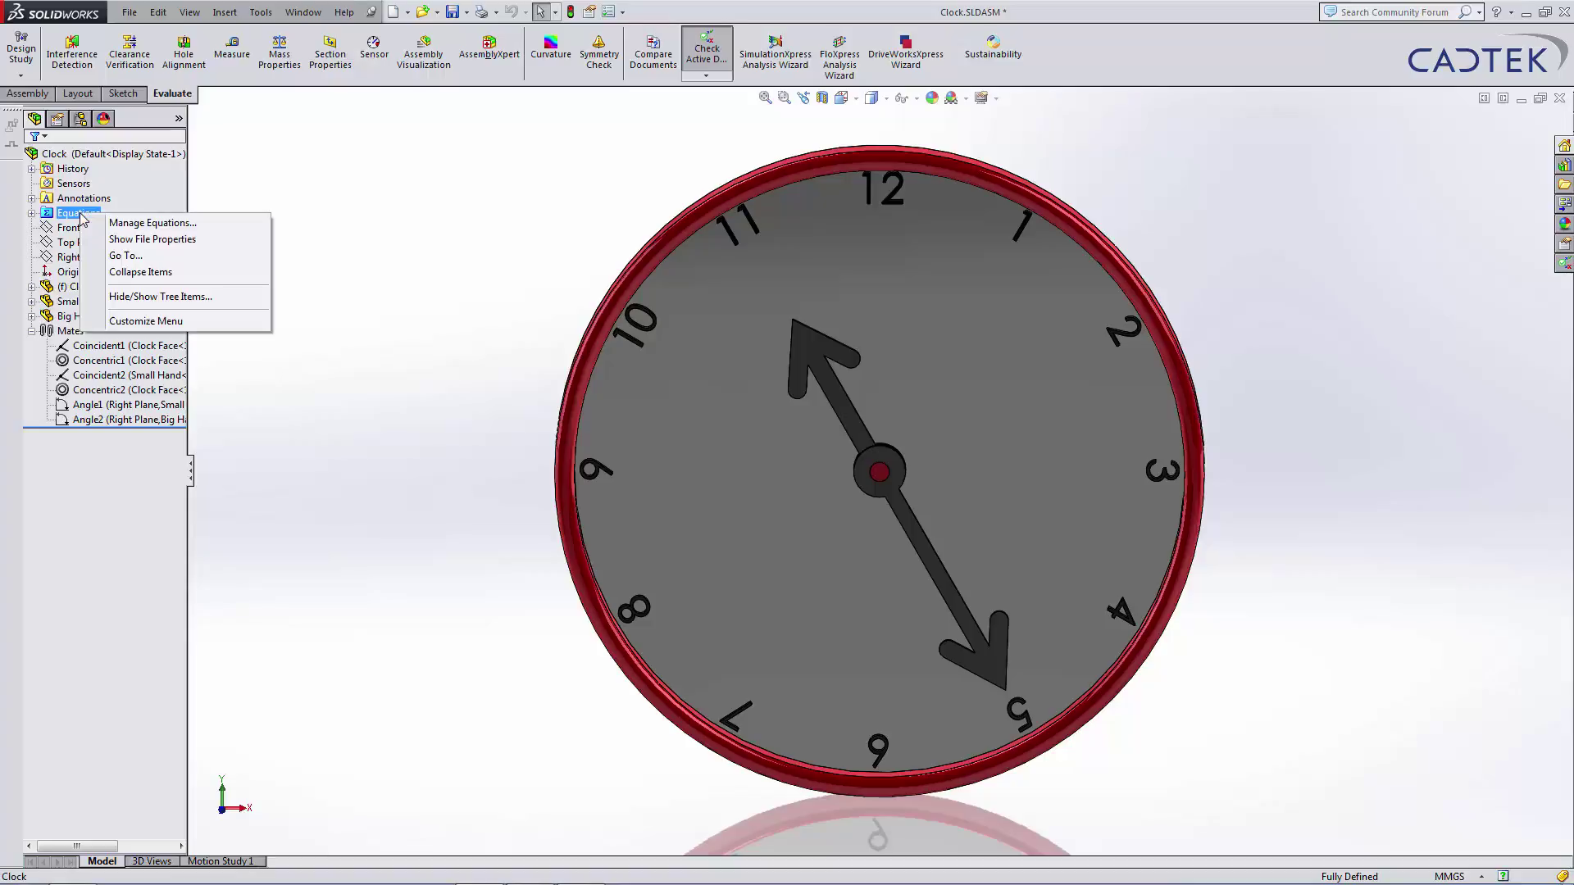
Step: In Manage Equations, change Time Hour to 6 and Time Min to 10, then apply
{"action": "left_click", "coordinate": [205, 229]}
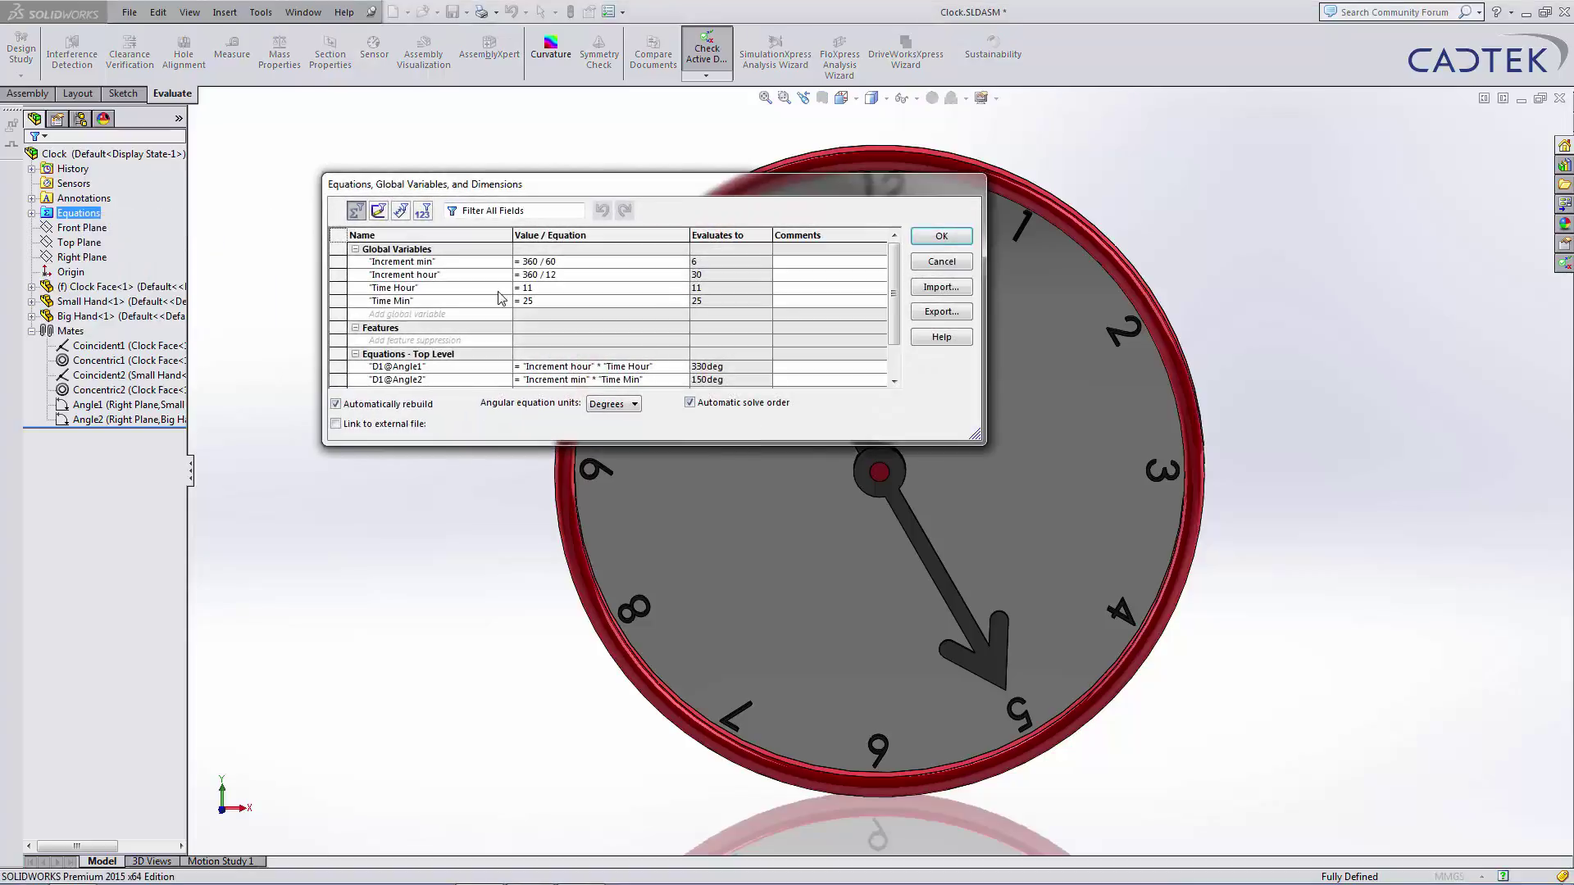
{"action": "left_click", "coordinate": [542, 288]}
{"action": "key", "text": "BackSpace"}
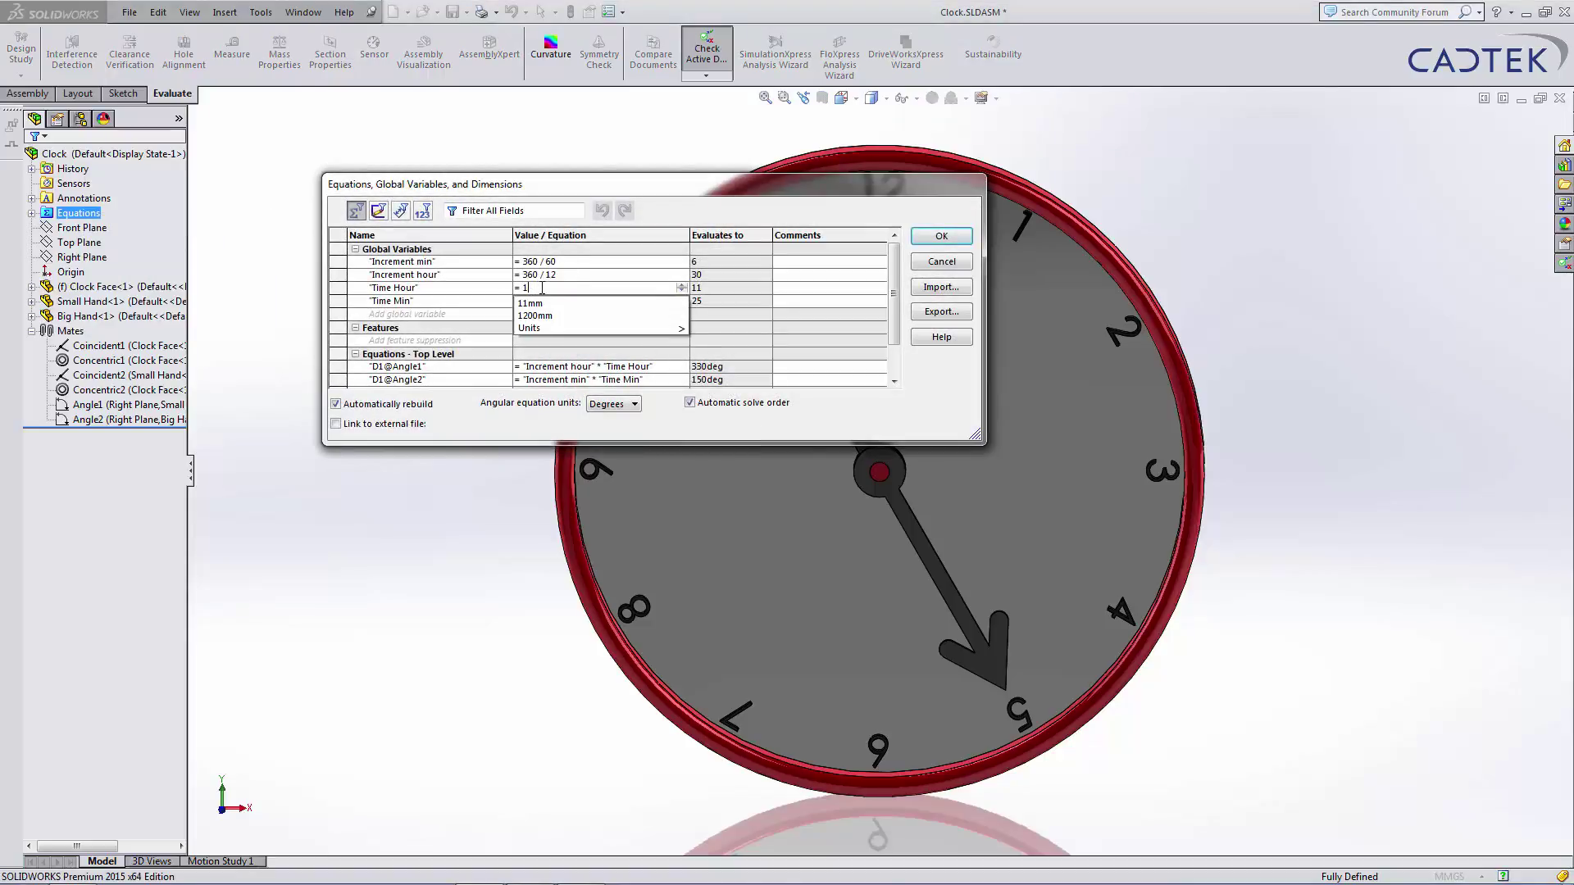
{"action": "key", "text": "BackSpace"}
{"action": "type", "text": "6"}
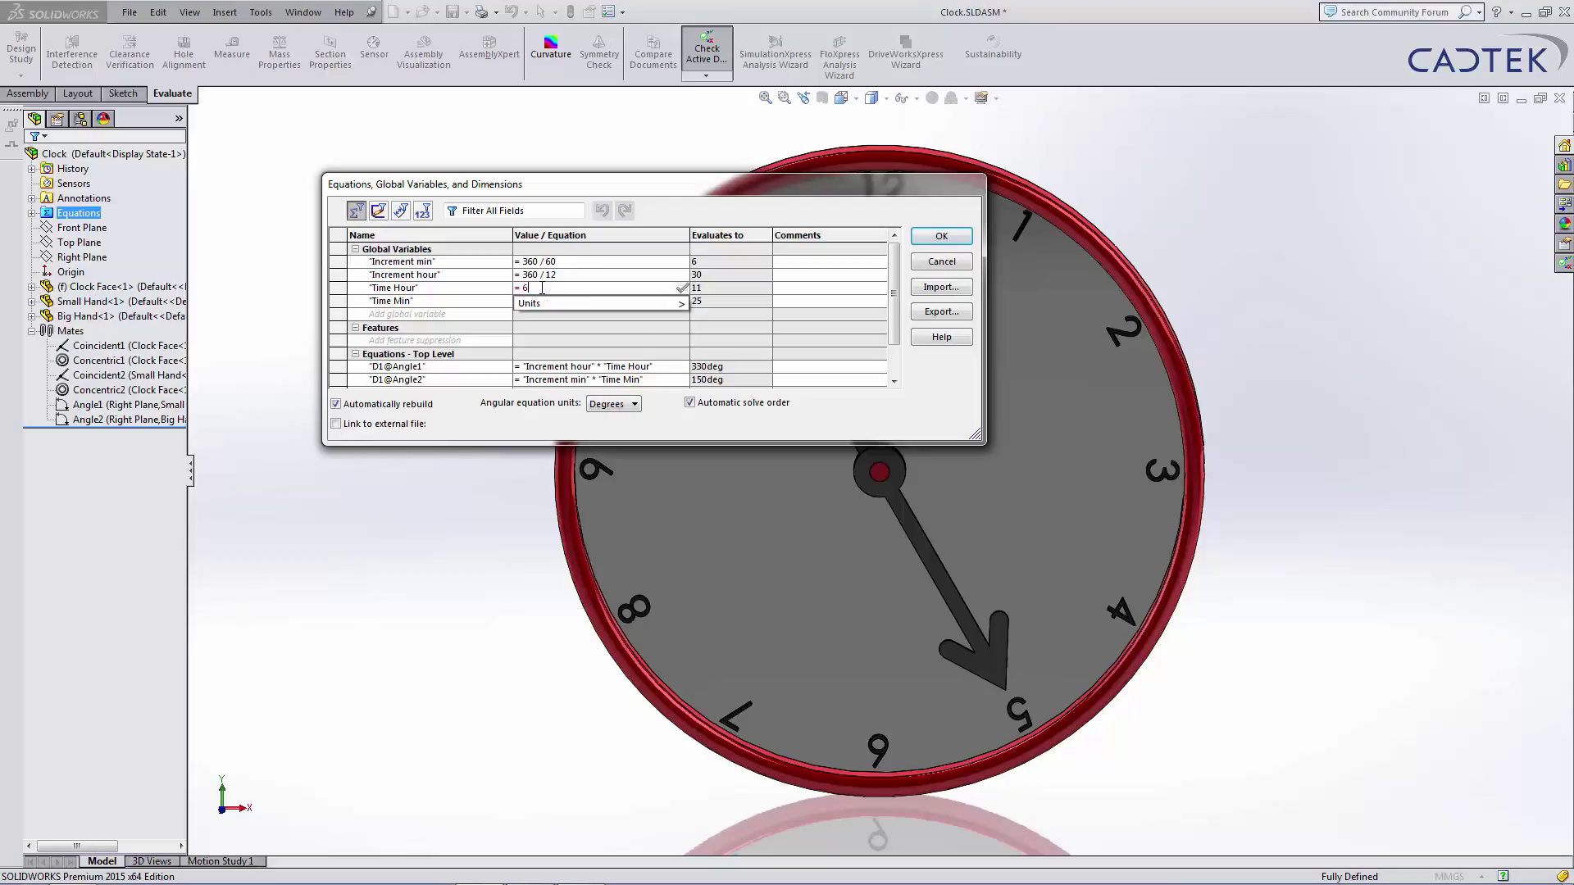
{"action": "key", "text": "Return"}
{"action": "key", "text": "Tab"}
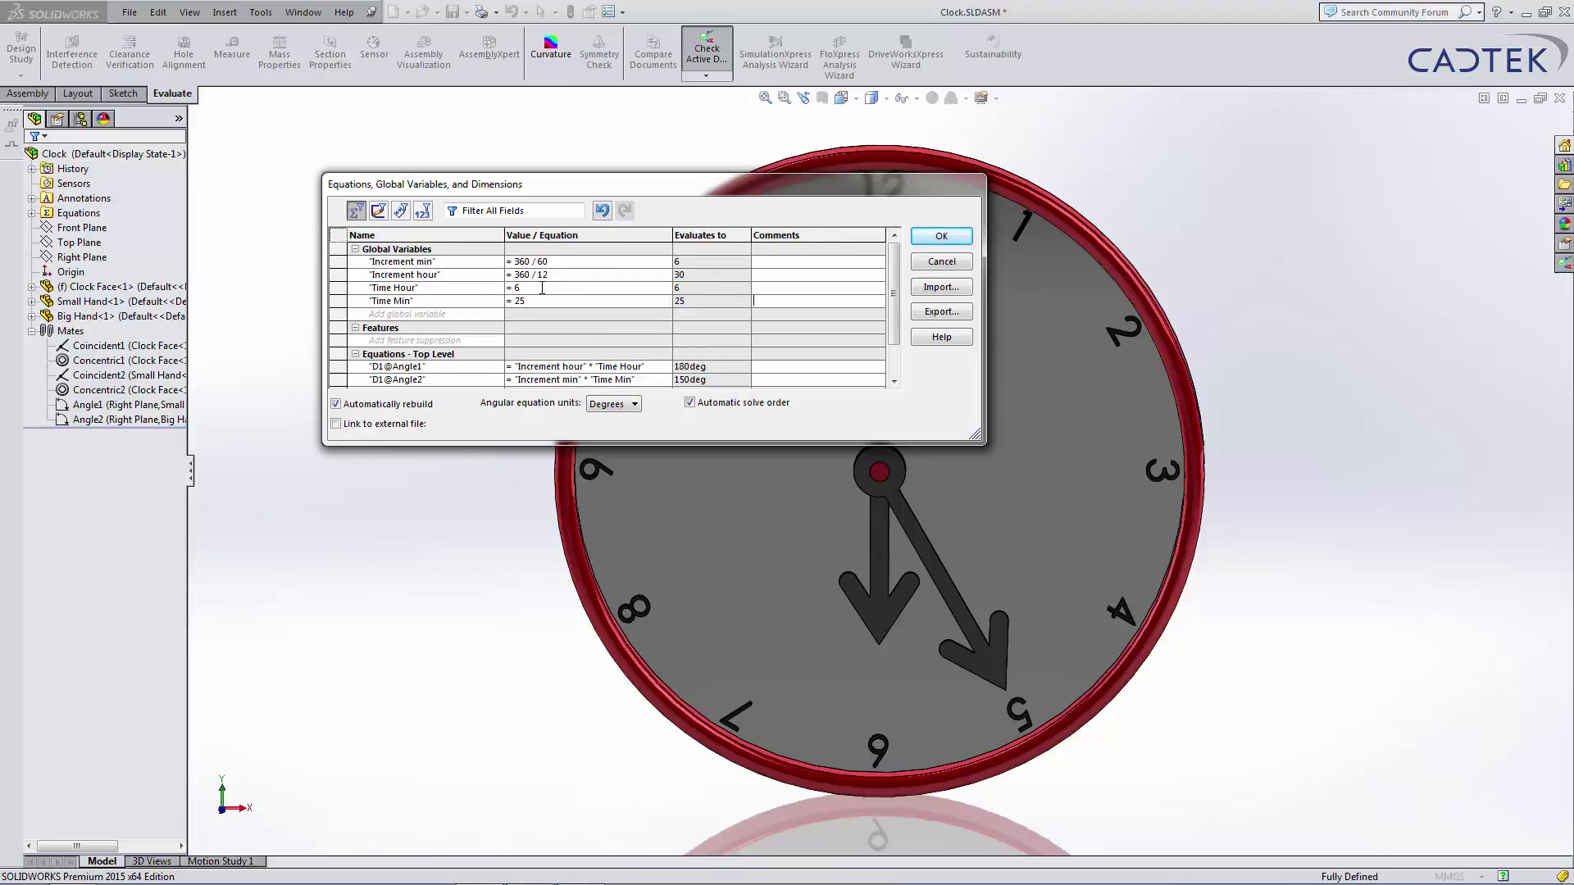
{"action": "left_click", "coordinate": [535, 303]}
{"action": "key", "text": "BackSpace"}
{"action": "key", "text": "BackSpace"}
{"action": "type", "text": "10"}
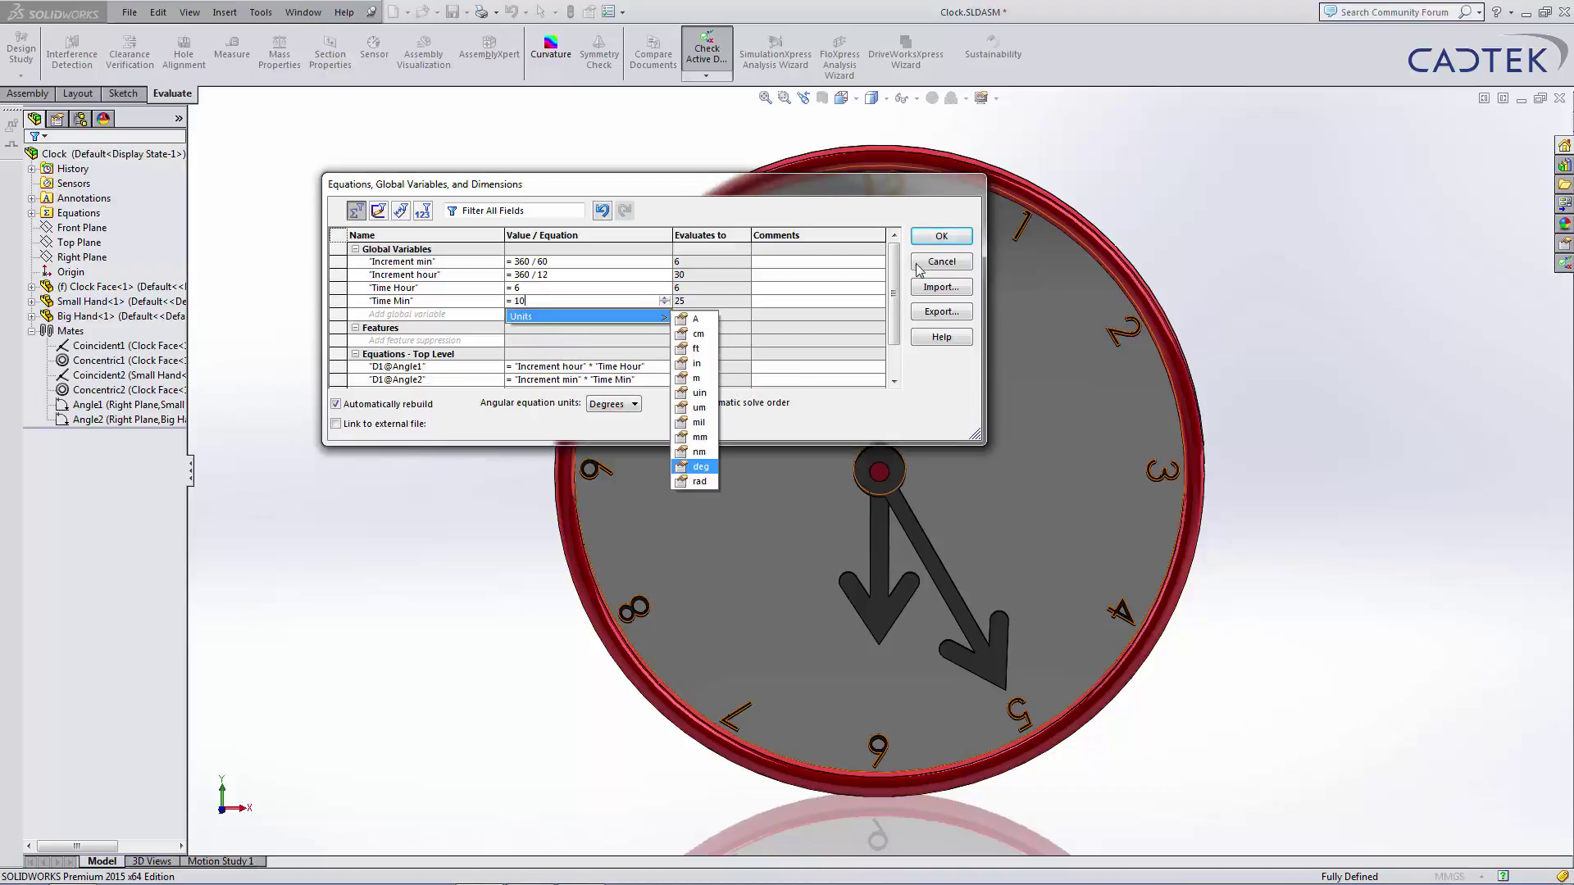
{"action": "left_click", "coordinate": [941, 237]}
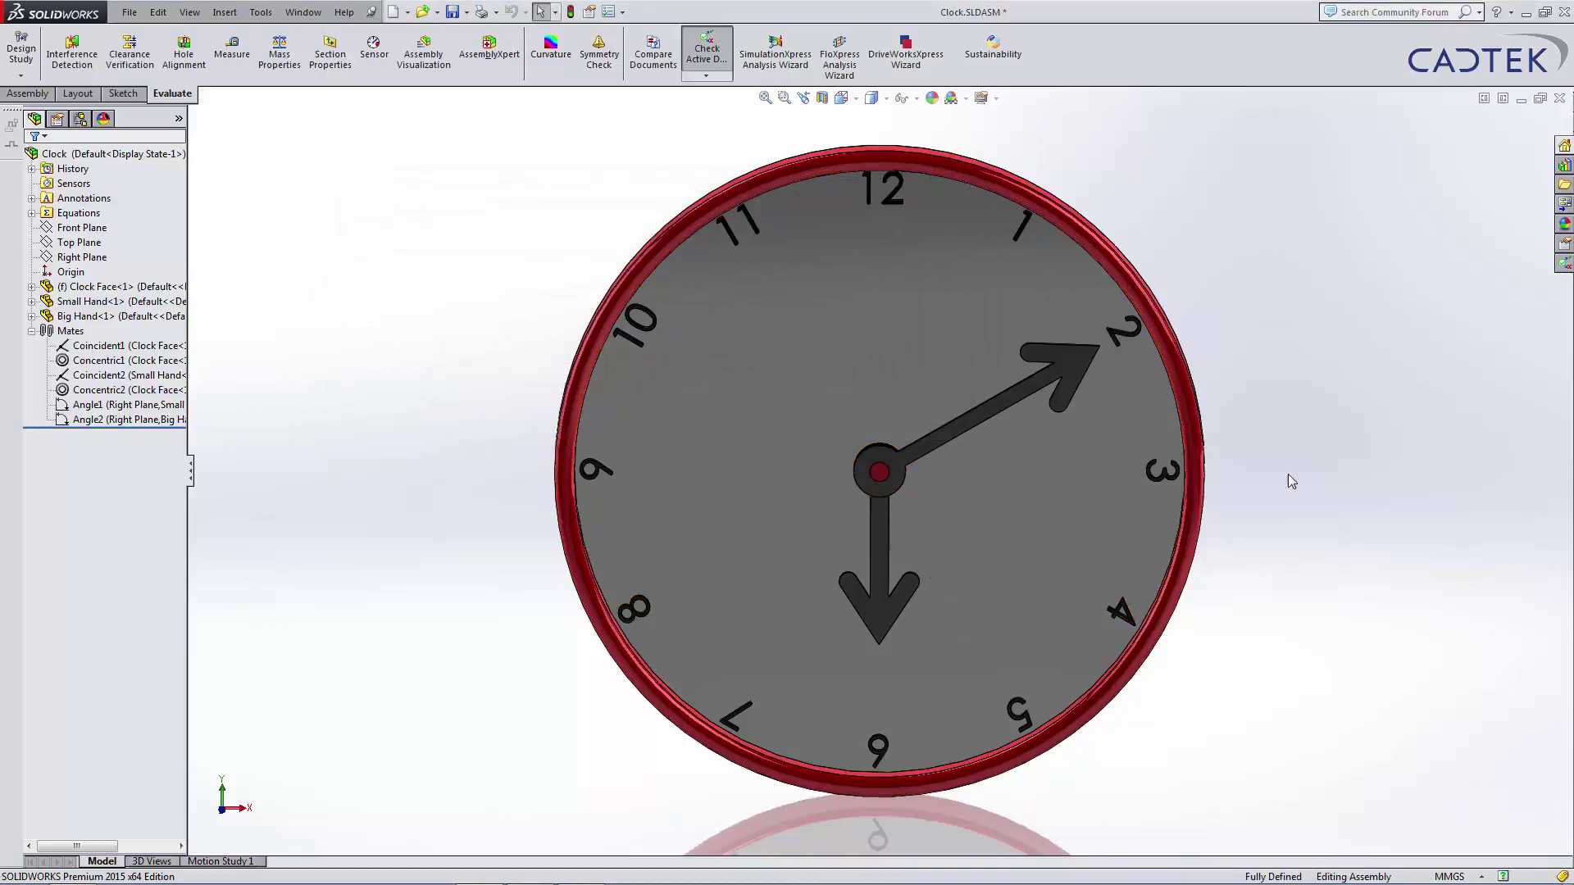